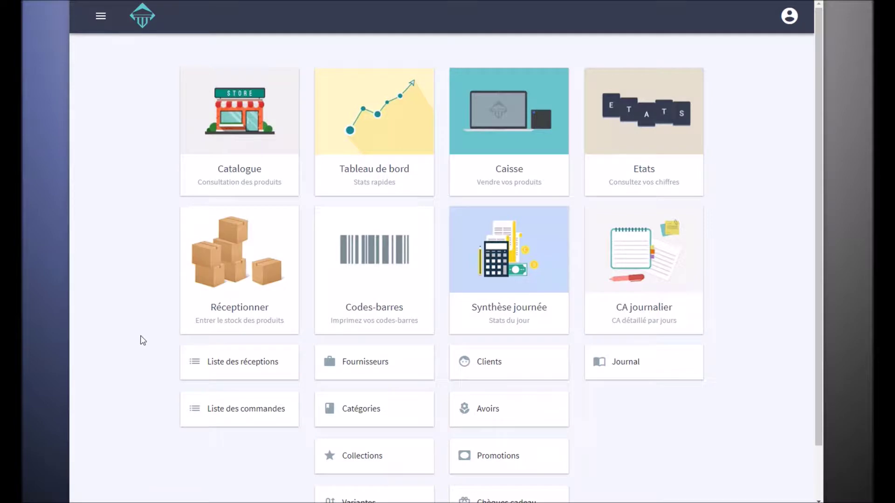
Open the Catalogue and look through its product cards
{"action": "left_click", "coordinate": [205, 150]}
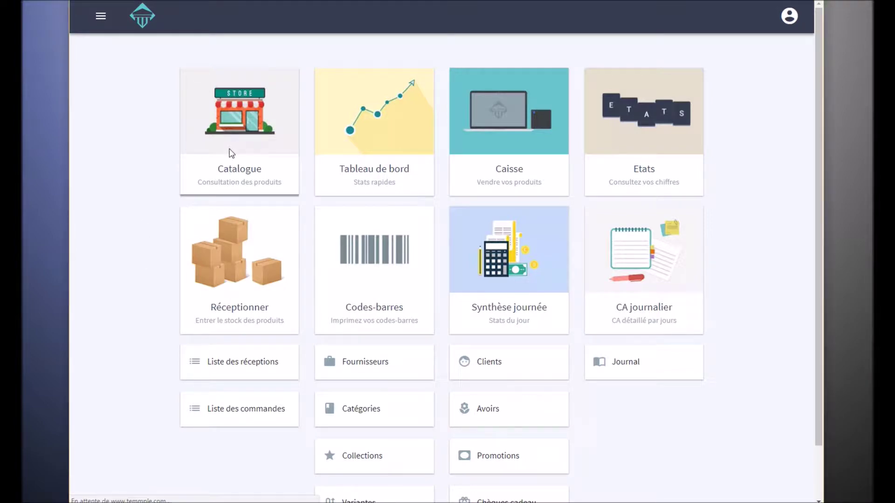
{"action": "scroll", "coordinate": [321, 279], "scroll_direction": "down", "scroll_amount": 3}
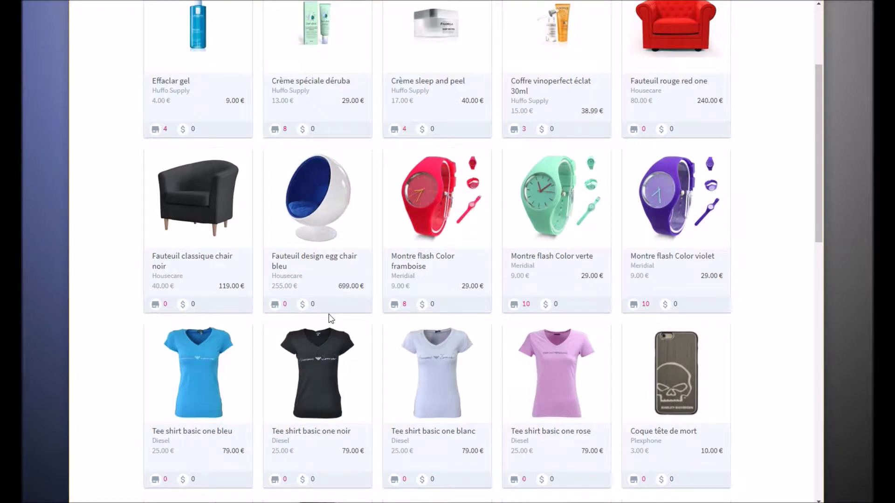
{"action": "scroll", "coordinate": [330, 319], "scroll_direction": "down", "scroll_amount": 14}
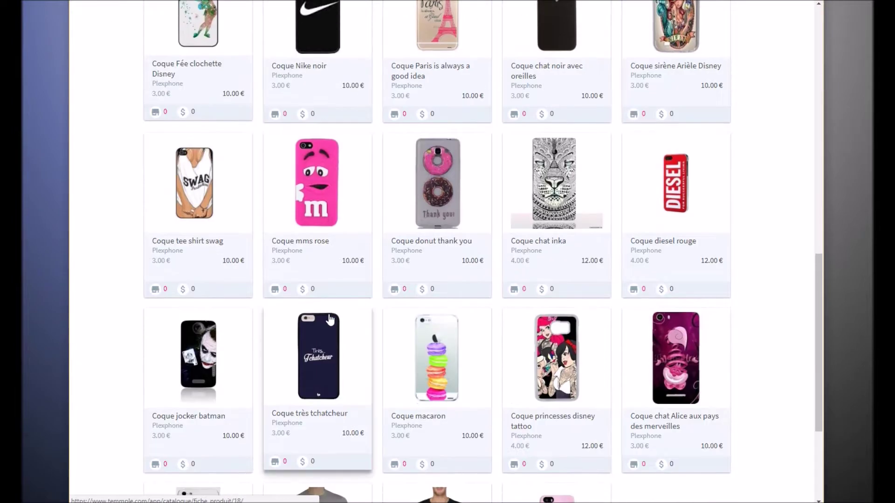
{"action": "scroll", "coordinate": [330, 319], "scroll_direction": "up", "scroll_amount": 17}
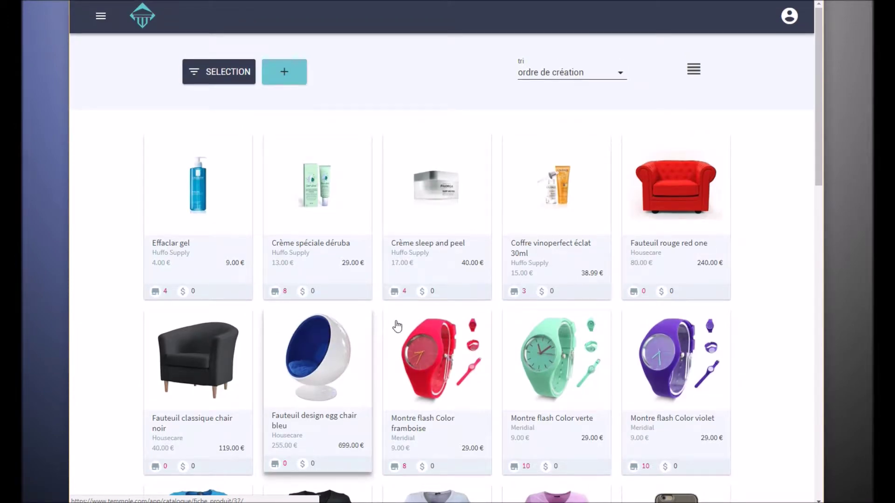
{"action": "scroll", "coordinate": [396, 325], "scroll_direction": "down", "scroll_amount": 3}
{"action": "scroll", "coordinate": [339, 348], "scroll_direction": "up", "scroll_amount": 3}
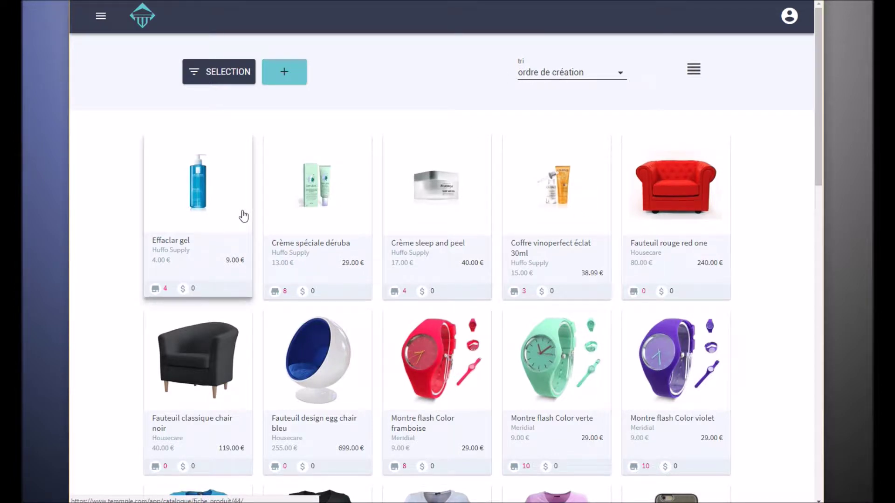
Examine the catalogue's available sort orders and the product cards below
{"action": "left_click", "coordinate": [551, 76]}
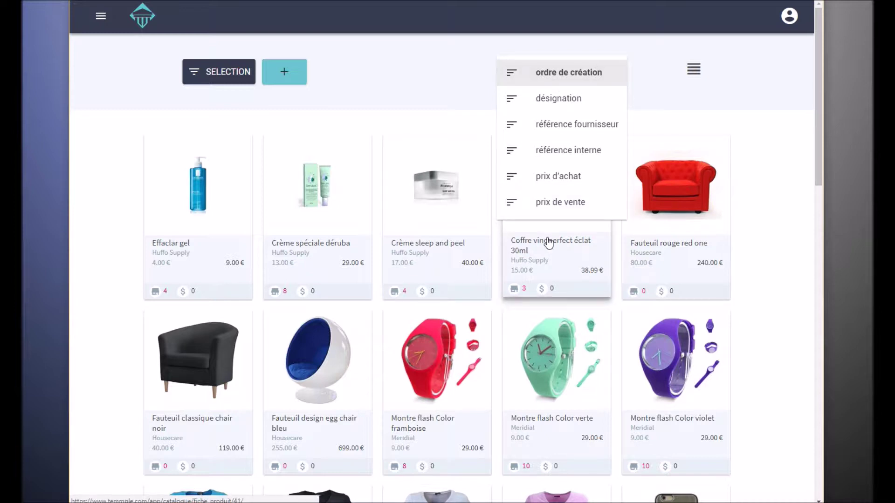
{"action": "left_click", "coordinate": [754, 129]}
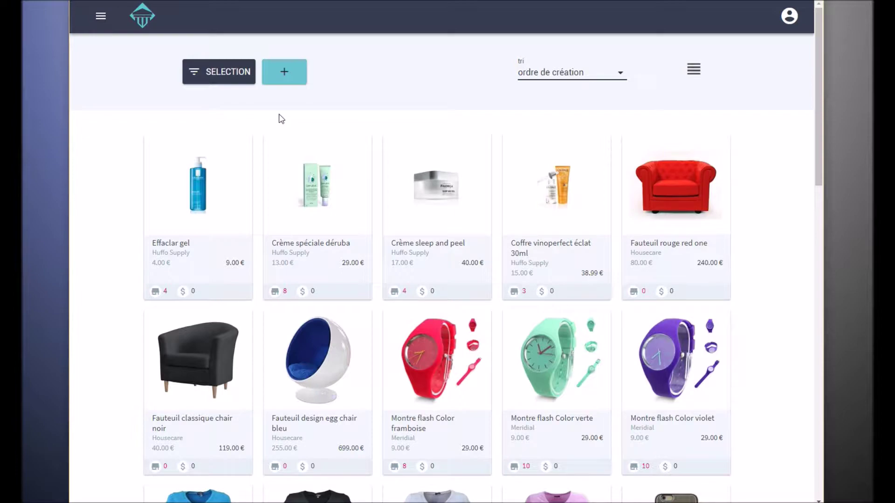
{"action": "scroll", "coordinate": [395, 214], "scroll_direction": "down", "scroll_amount": 15}
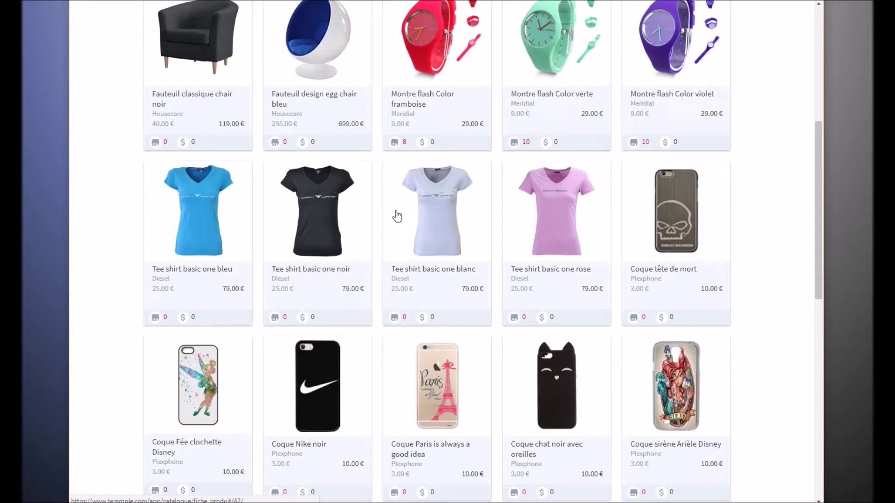
{"action": "scroll", "coordinate": [401, 218], "scroll_direction": "up", "scroll_amount": 7}
{"action": "scroll", "coordinate": [404, 222], "scroll_direction": "up", "scroll_amount": 8}
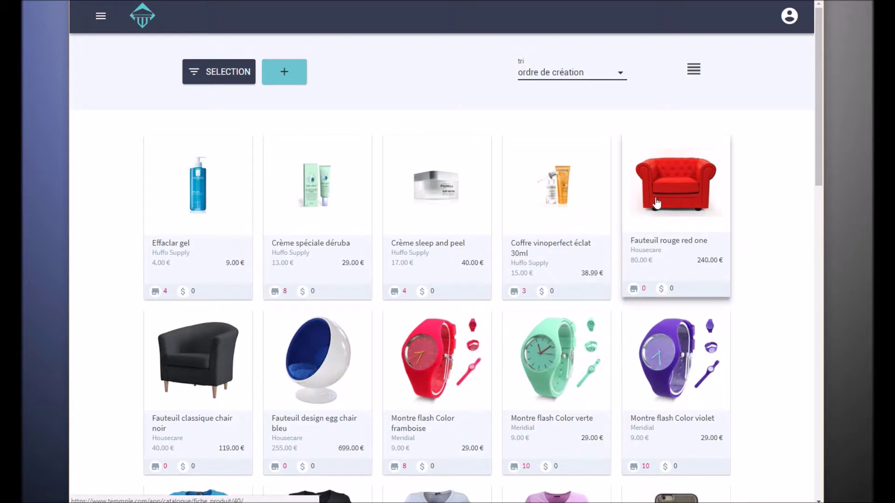
Switch the catalogue to the list view and look through the product rows down to the end
{"action": "left_click", "coordinate": [693, 75]}
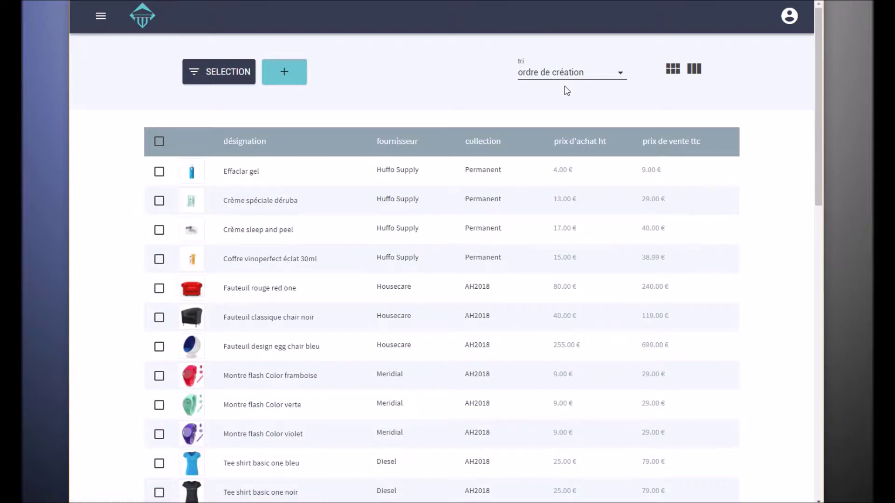
{"action": "scroll", "coordinate": [400, 198], "scroll_direction": "down", "scroll_amount": 6}
{"action": "scroll", "coordinate": [401, 200], "scroll_direction": "down", "scroll_amount": 6}
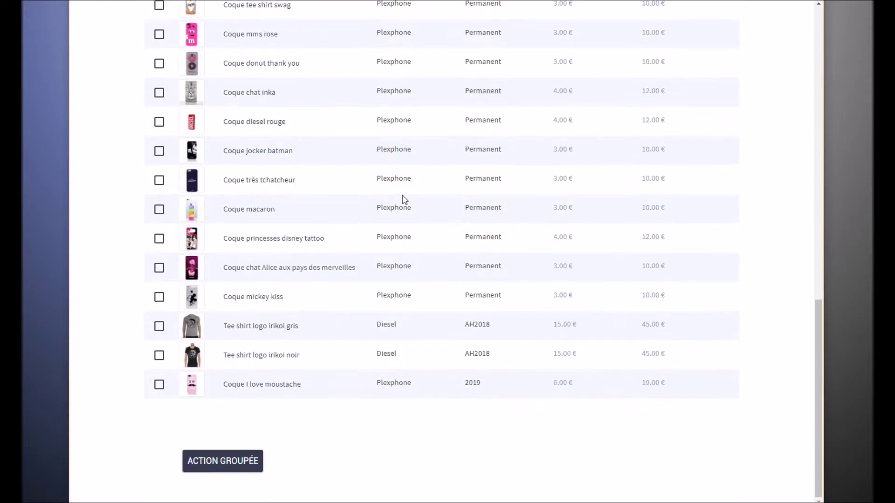
{"action": "scroll", "coordinate": [368, 259], "scroll_direction": "up", "scroll_amount": 3}
{"action": "scroll", "coordinate": [387, 265], "scroll_direction": "up", "scroll_amount": 15}
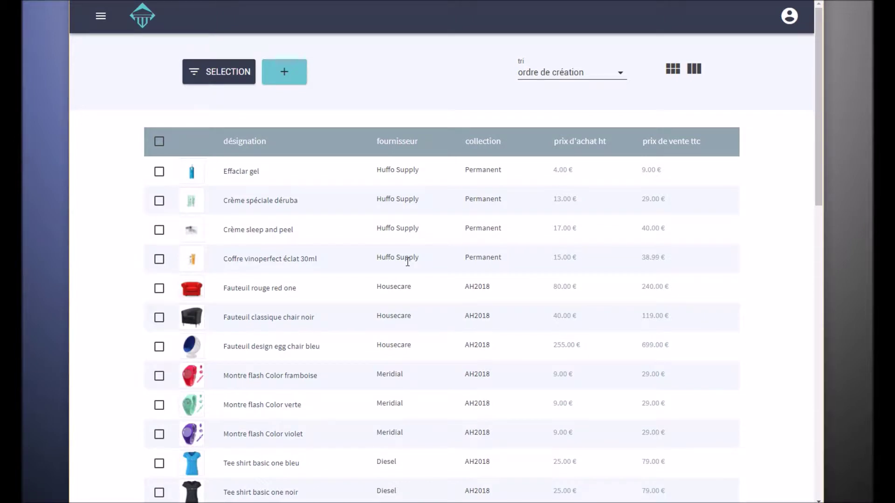
Switch the catalogue to the card view and back to the list view, and look over the rows
{"action": "left_click", "coordinate": [672, 69]}
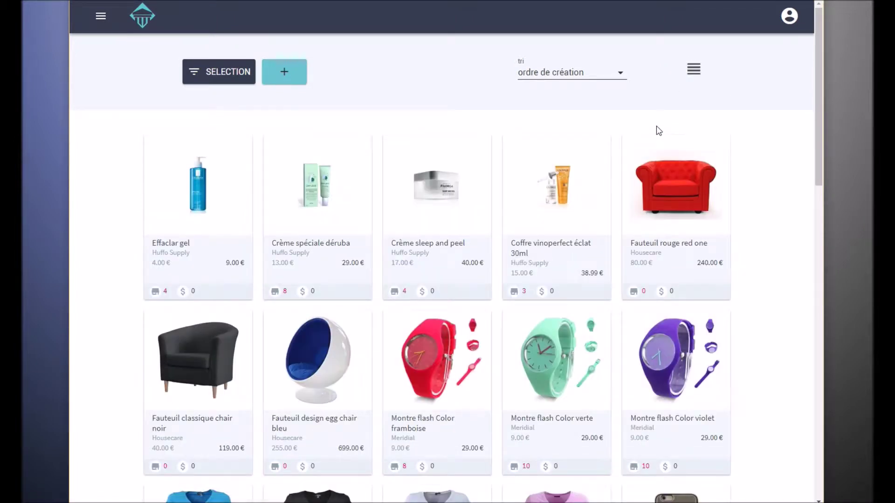
{"action": "left_click", "coordinate": [692, 73]}
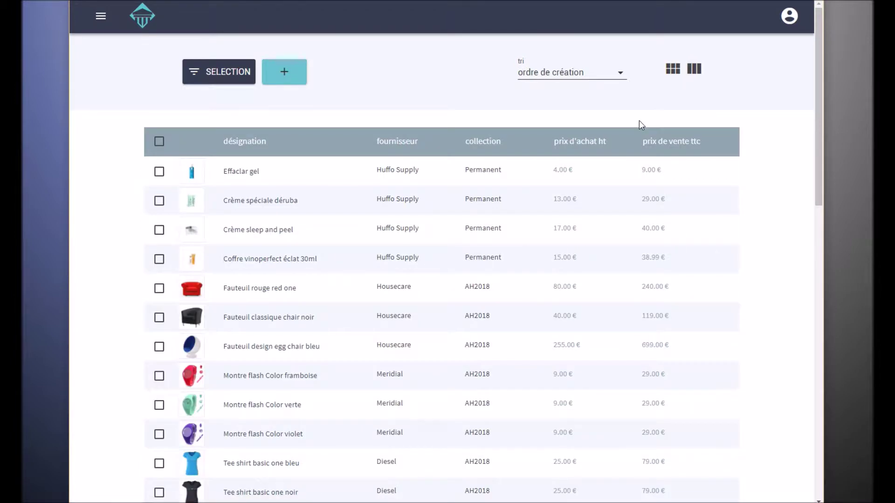
{"action": "scroll", "coordinate": [300, 361], "scroll_direction": "down", "scroll_amount": 5}
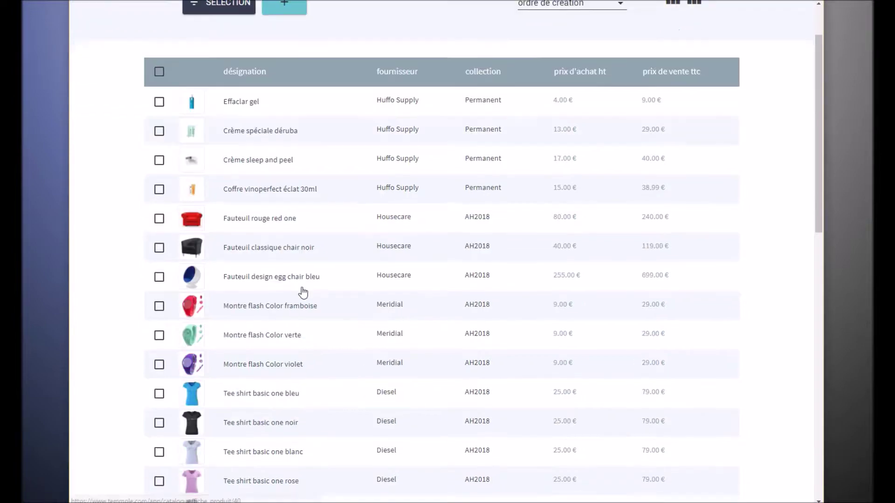
{"action": "scroll", "coordinate": [302, 292], "scroll_direction": "up", "scroll_amount": 5}
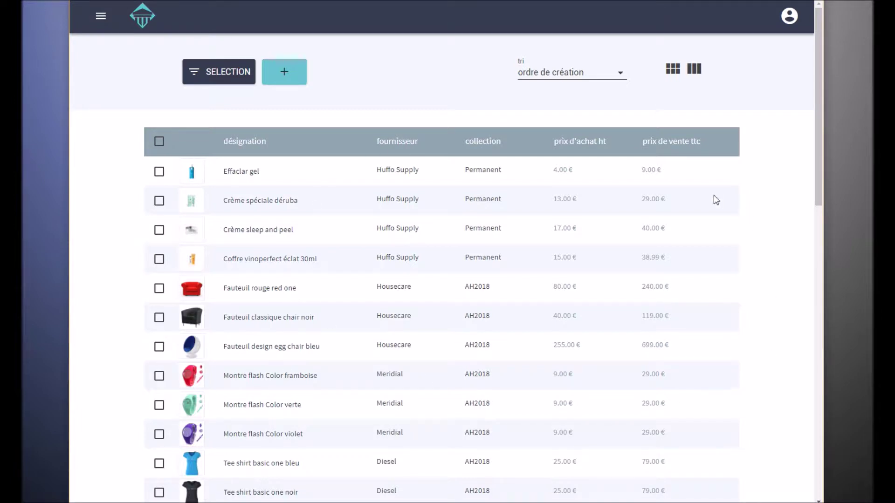
Examine which columns can be displayed in the product list
{"action": "left_click", "coordinate": [695, 70]}
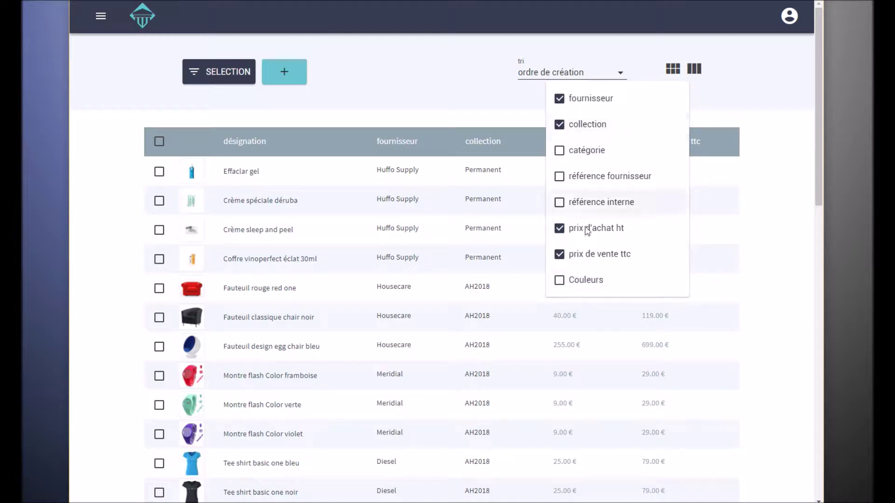
{"action": "left_click", "coordinate": [694, 71]}
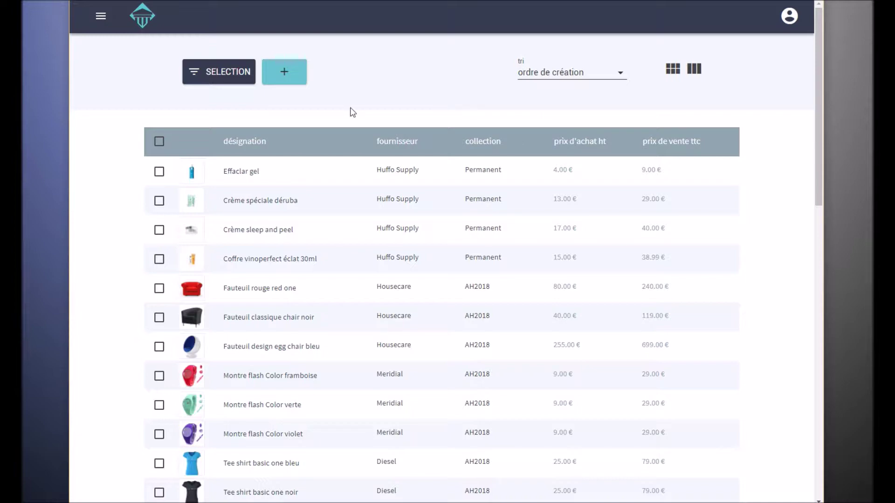
Select only the Tee shirt logo irikoi gris and Tee shirt logo irikoi noir rows at the end of the list
{"action": "scroll", "coordinate": [366, 100], "scroll_direction": "down", "scroll_amount": 15}
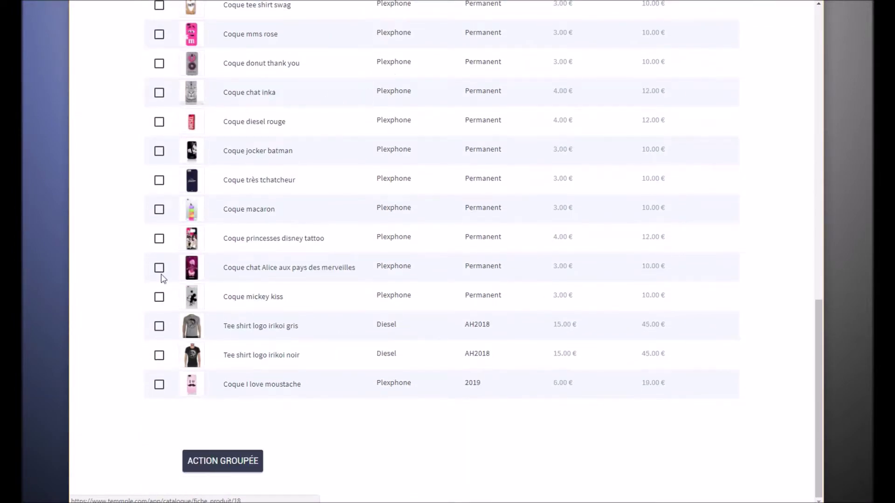
{"action": "left_click", "coordinate": [159, 356]}
{"action": "left_click", "coordinate": [158, 302]}
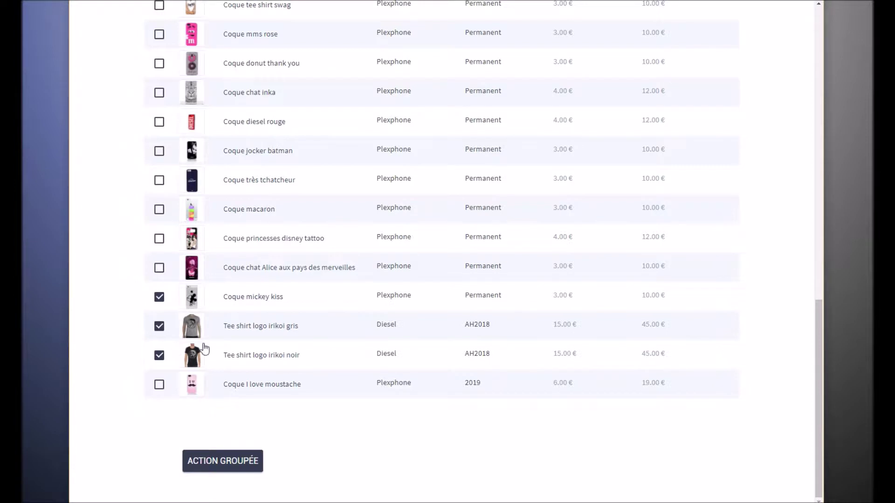
{"action": "left_click", "coordinate": [159, 296]}
Open the grouped action form for the selected T-shirts and examine the actions it offers
{"action": "left_click", "coordinate": [224, 461]}
{"action": "scroll", "coordinate": [274, 393], "scroll_direction": "down", "scroll_amount": 4}
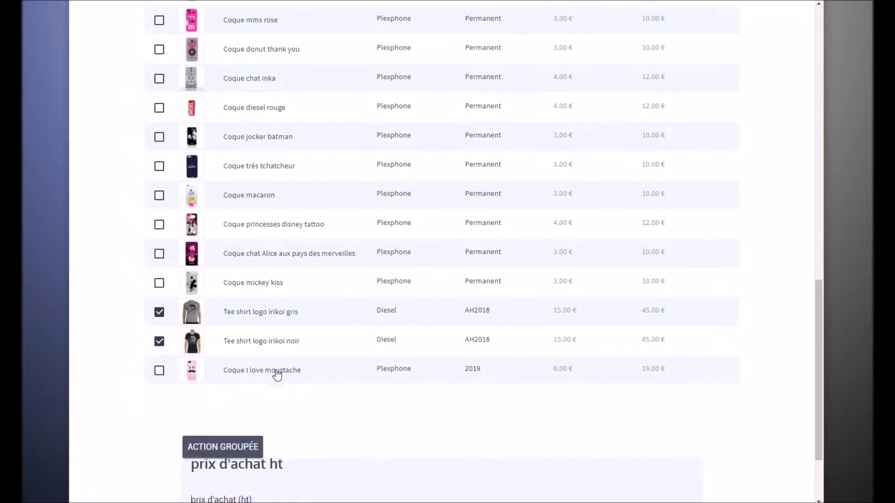
{"action": "left_click", "coordinate": [273, 318]}
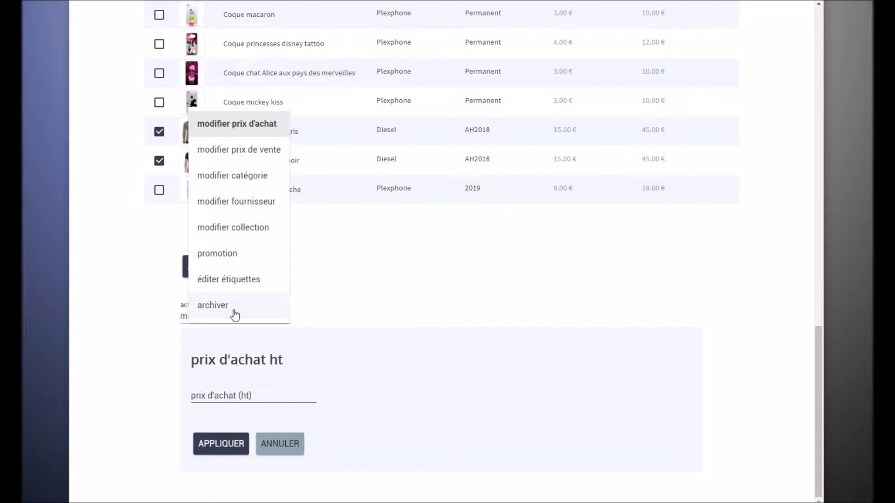
{"action": "left_click", "coordinate": [520, 254]}
Deselect the Tee shirt logo irikoi gris and Tee shirt logo irikoi noir rows
{"action": "scroll", "coordinate": [399, 301], "scroll_direction": "up", "scroll_amount": 7}
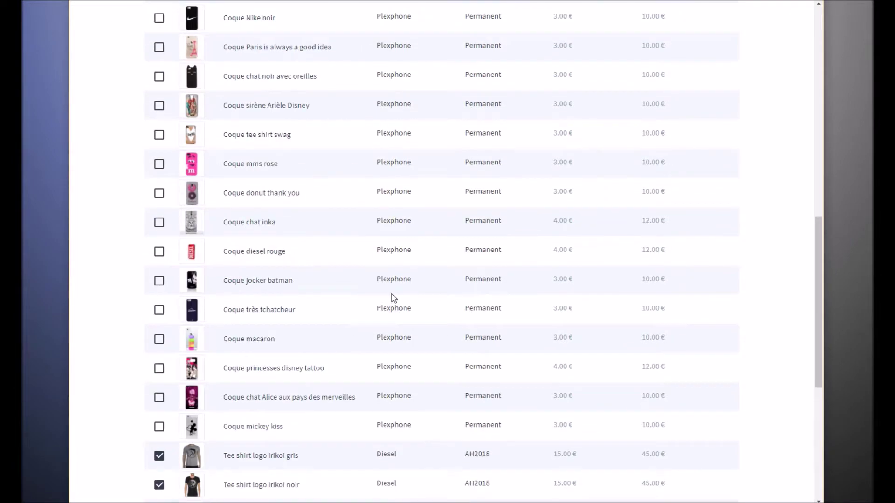
{"action": "scroll", "coordinate": [394, 298], "scroll_direction": "down", "scroll_amount": 6}
{"action": "left_click", "coordinate": [159, 186]}
{"action": "left_click", "coordinate": [159, 214]}
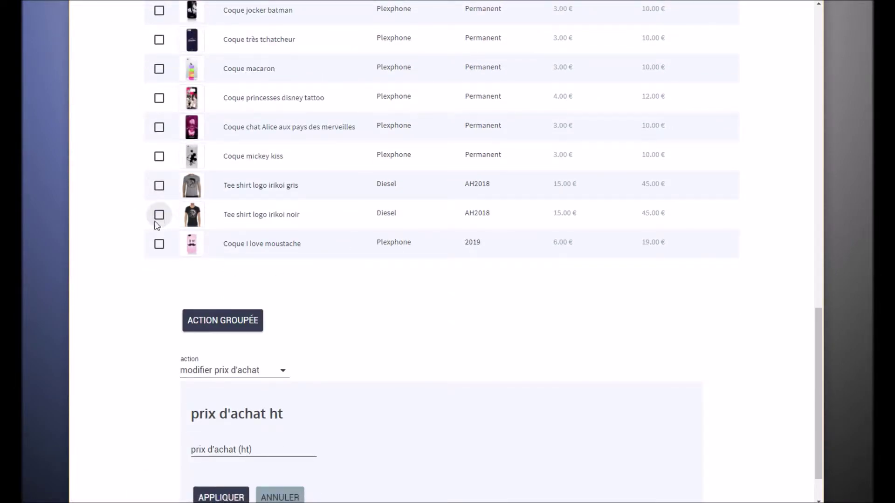
{"action": "scroll", "coordinate": [165, 252], "scroll_direction": "up", "scroll_amount": 15}
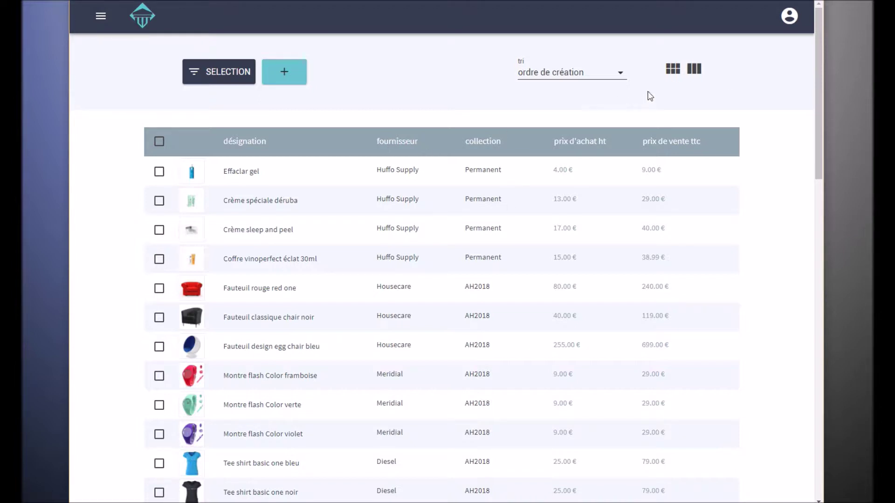
Return the catalogue to the card view and look through all the product cards
{"action": "left_click", "coordinate": [670, 76]}
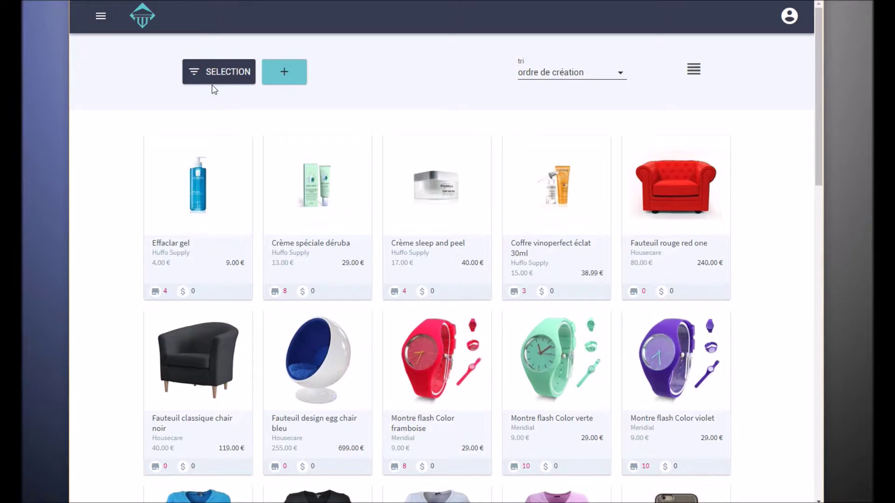
{"action": "scroll", "coordinate": [399, 274], "scroll_direction": "down", "scroll_amount": 15}
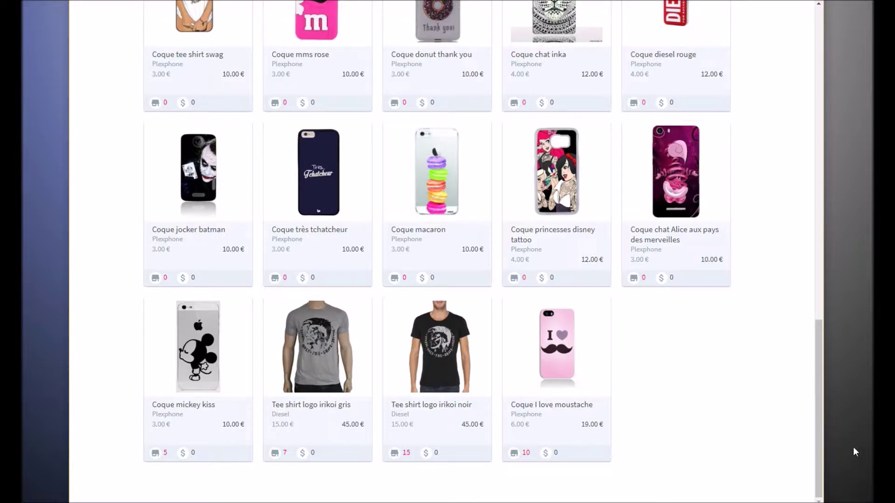
{"action": "scroll", "coordinate": [751, 392], "scroll_direction": "up", "scroll_amount": 15}
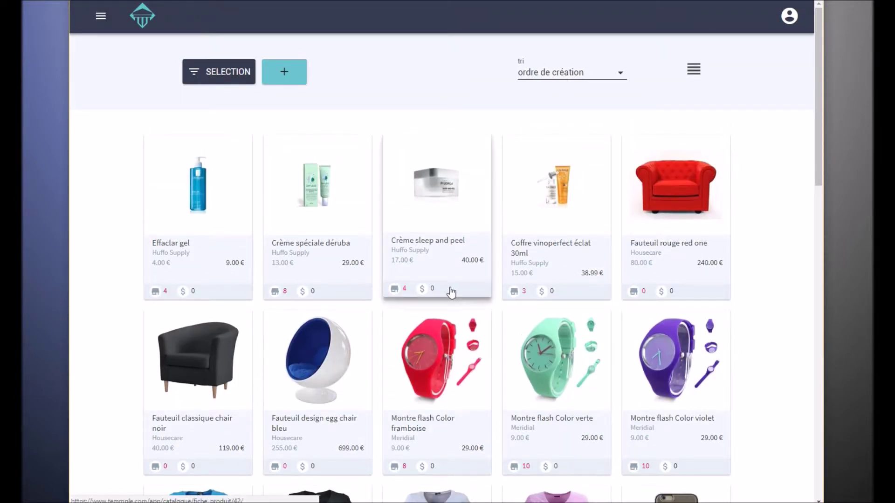
Open the product selection filters and examine the price and creation date criteria
{"action": "left_click", "coordinate": [208, 85]}
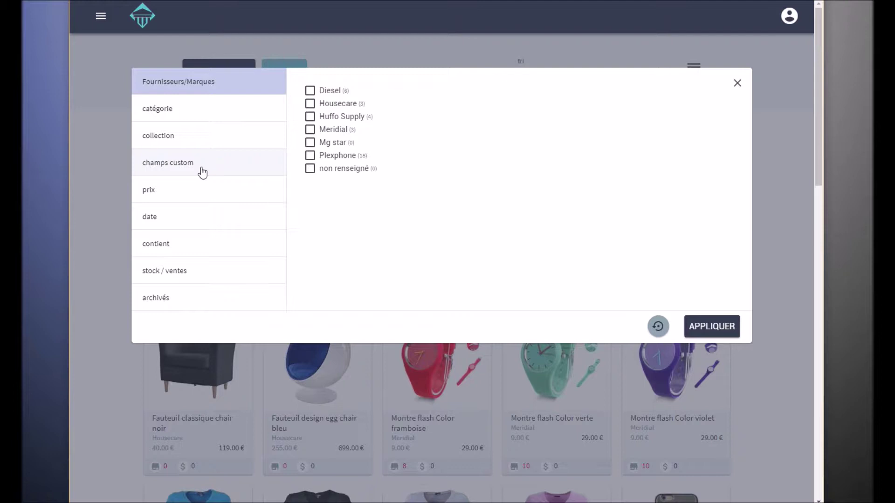
{"action": "left_click", "coordinate": [177, 194]}
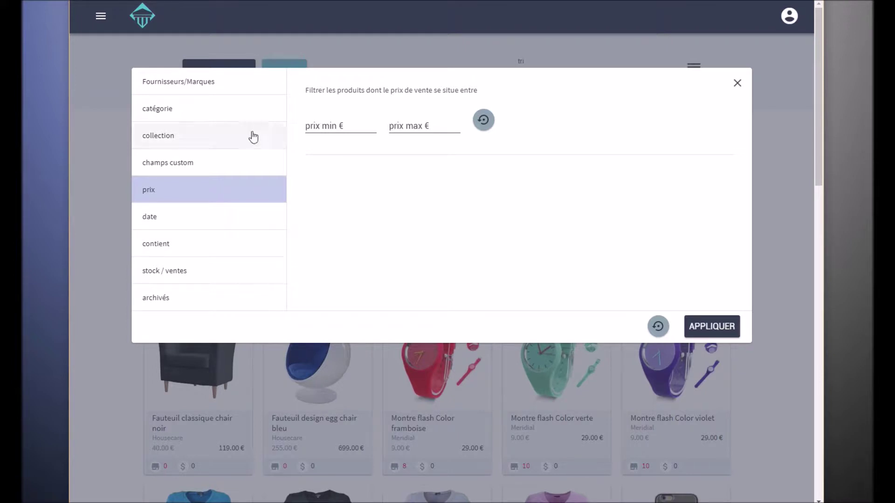
{"action": "left_click", "coordinate": [185, 223]}
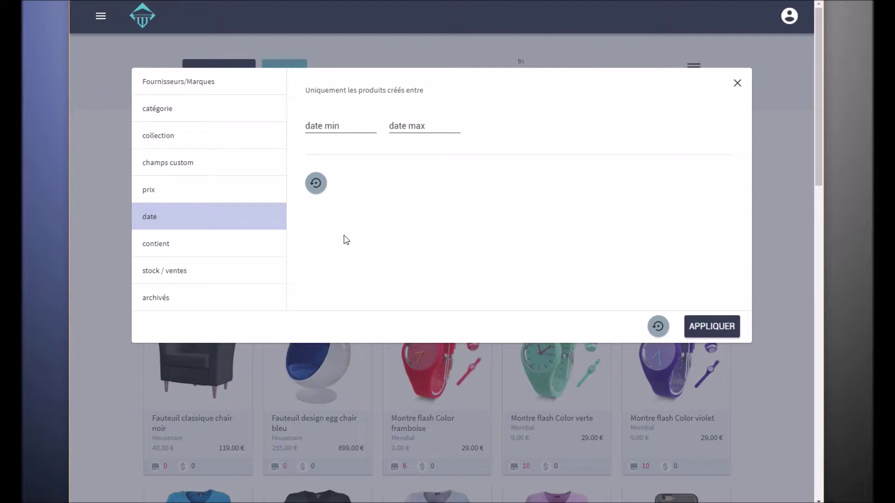
Choose Housecare and Huffo Supply as the suppliers/brands in the product filter
{"action": "left_click", "coordinate": [217, 95]}
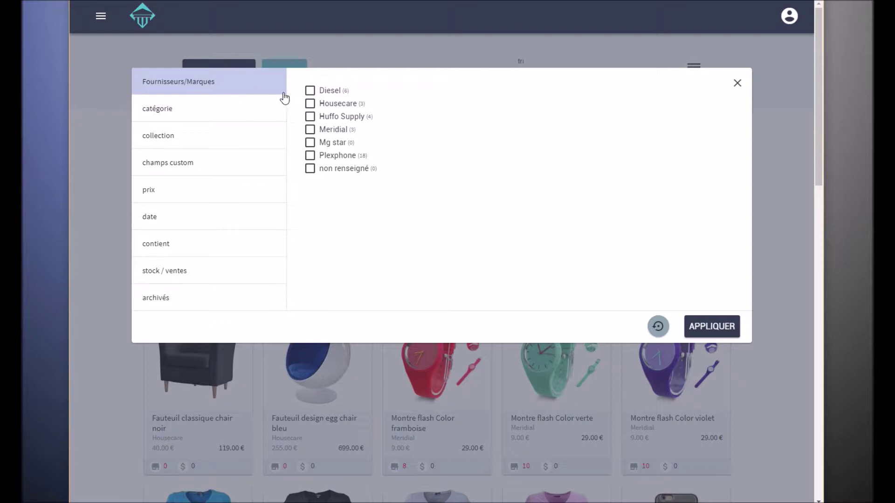
{"action": "left_click", "coordinate": [310, 117]}
{"action": "left_click", "coordinate": [310, 105]}
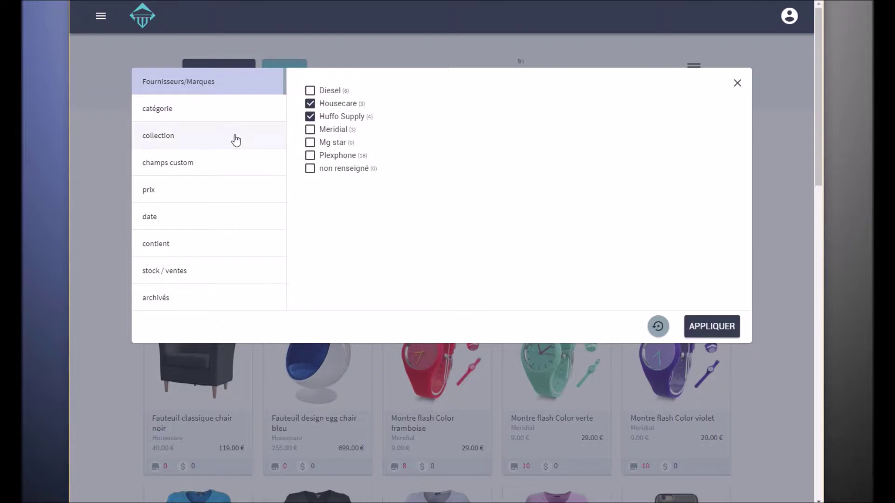
Choose the Informatique category and its Accessoires subcategory in the product filter
{"action": "left_click", "coordinate": [192, 118]}
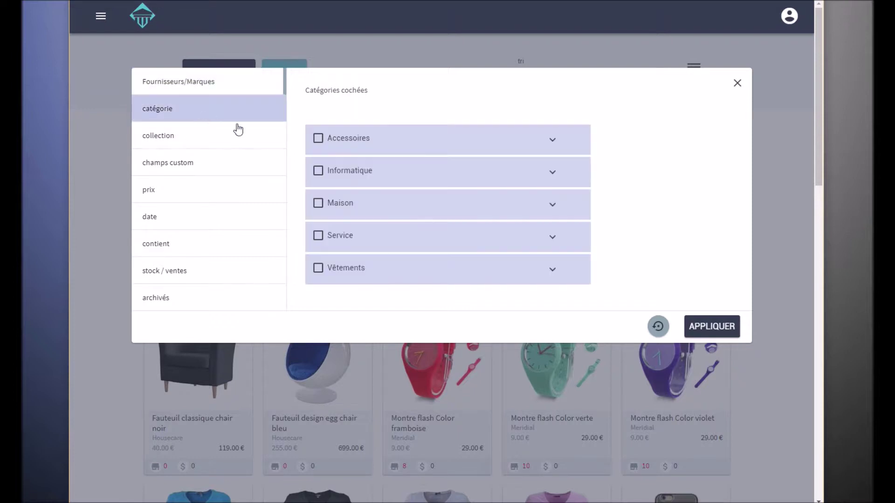
{"action": "left_click", "coordinate": [350, 172]}
{"action": "left_click", "coordinate": [361, 228]}
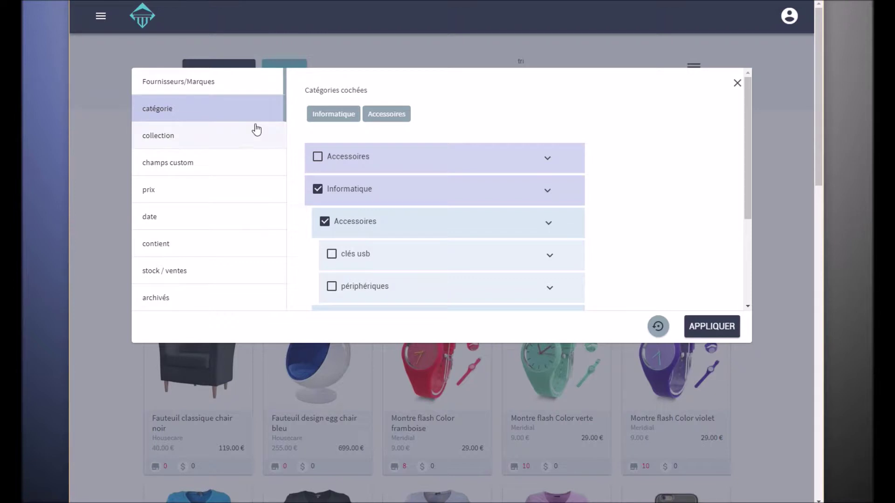
Set the selling price criterion of the product filter to a minimum of 10 € and a maximum of 20 €
{"action": "left_click", "coordinate": [223, 192]}
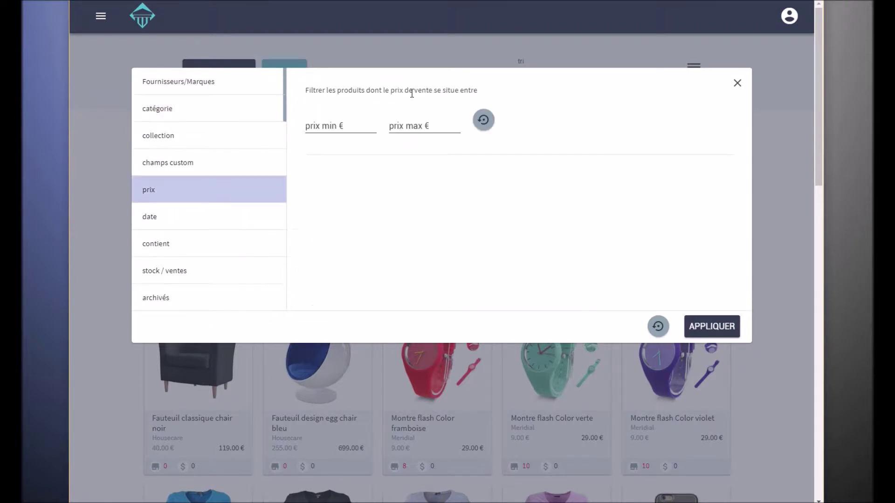
{"action": "left_click", "coordinate": [347, 127]}
{"action": "type", "text": "10"}
{"action": "left_click", "coordinate": [410, 129]}
{"action": "type", "text": "20"}
{"action": "left_click", "coordinate": [417, 215]}
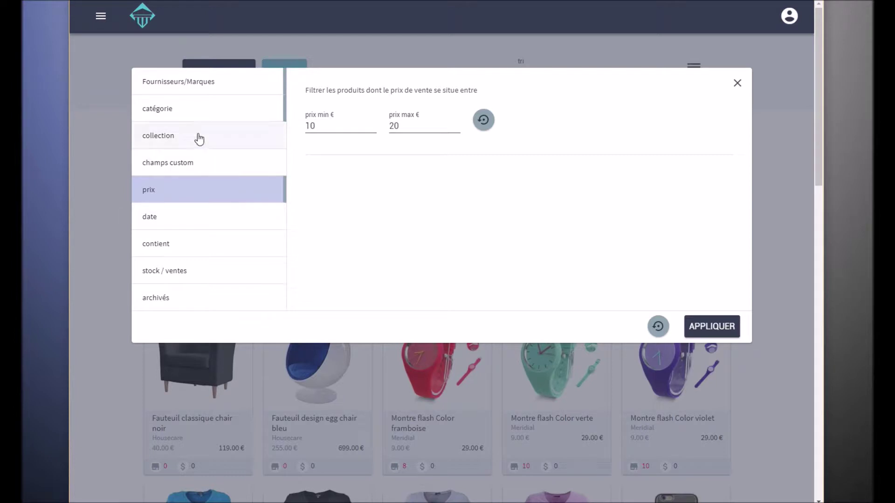
Reset all the product selection filters and look over the full catalogue
{"action": "left_click", "coordinate": [658, 330]}
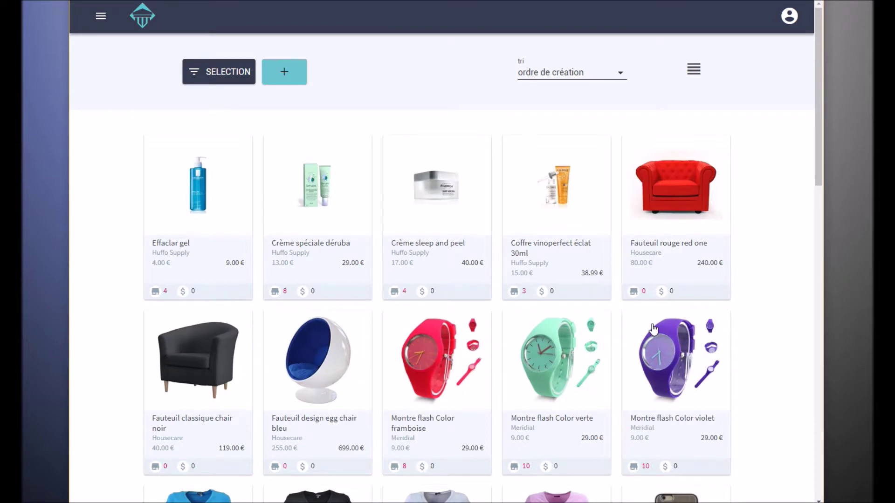
{"action": "scroll", "coordinate": [654, 329], "scroll_direction": "down", "scroll_amount": 5}
{"action": "scroll", "coordinate": [591, 345], "scroll_direction": "up", "scroll_amount": 5}
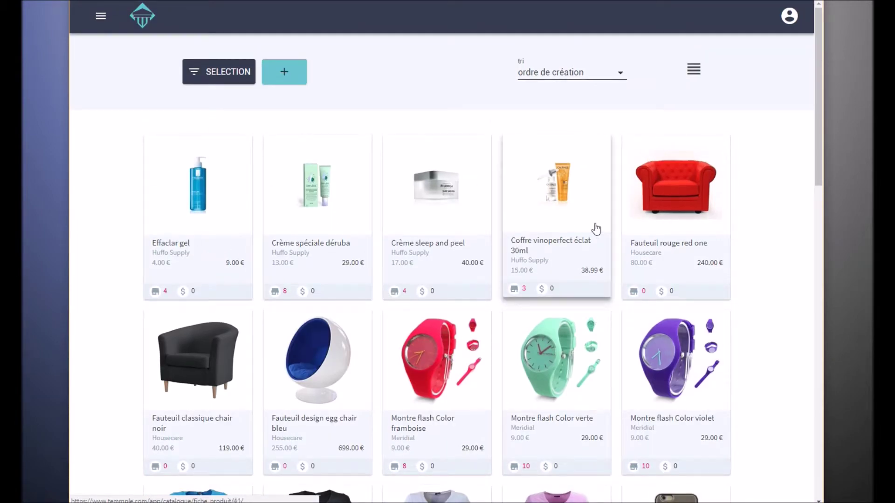
Filter the catalogue by the supplier/brand Plexphone
{"action": "left_click", "coordinate": [227, 73]}
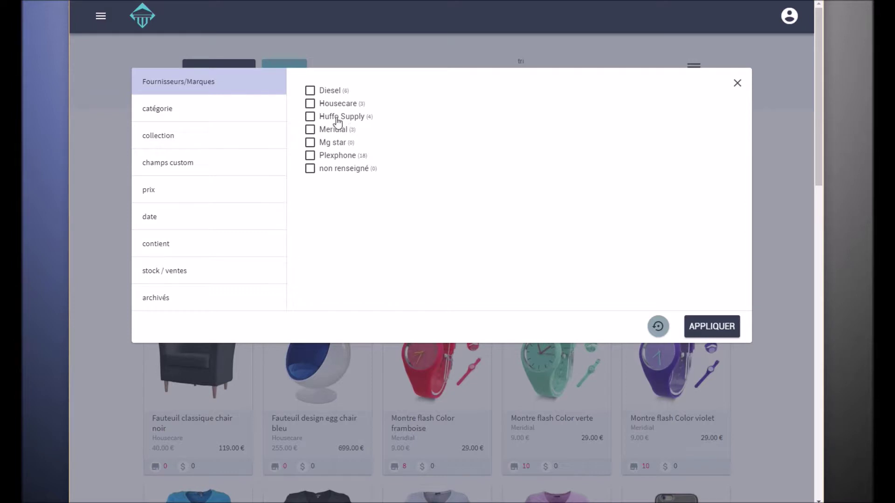
{"action": "left_click", "coordinate": [310, 157]}
{"action": "left_click", "coordinate": [704, 325]}
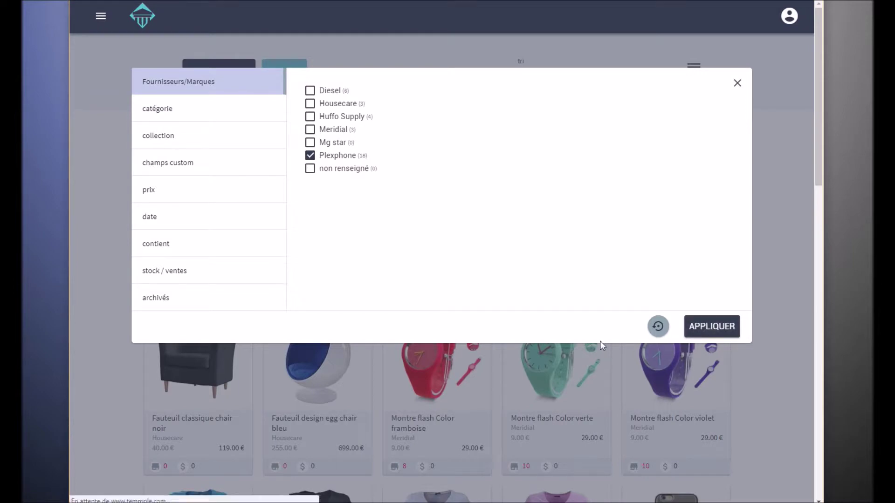
Look through all the product cards of the Plexphone selection
{"action": "scroll", "coordinate": [477, 319], "scroll_direction": "down", "scroll_amount": 8}
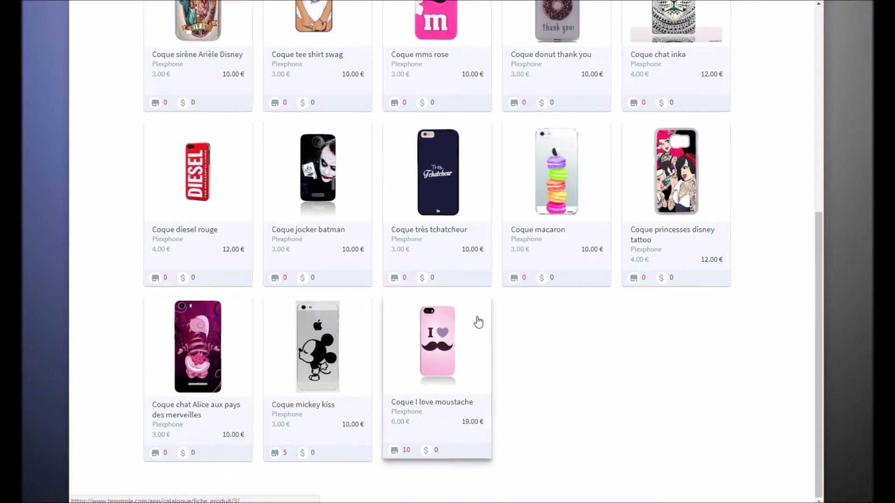
{"action": "scroll", "coordinate": [478, 321], "scroll_direction": "up", "scroll_amount": 7}
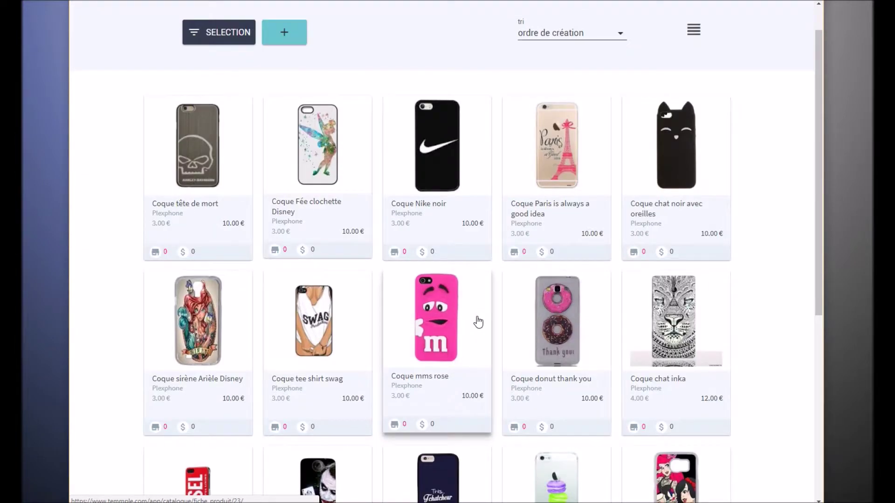
{"action": "scroll", "coordinate": [373, 303], "scroll_direction": "down", "scroll_amount": 5}
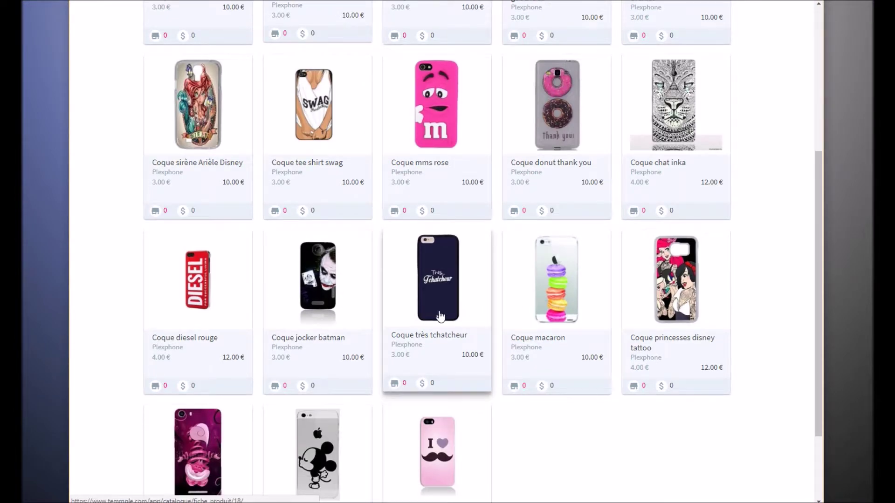
{"action": "scroll", "coordinate": [440, 317], "scroll_direction": "down", "scroll_amount": 3}
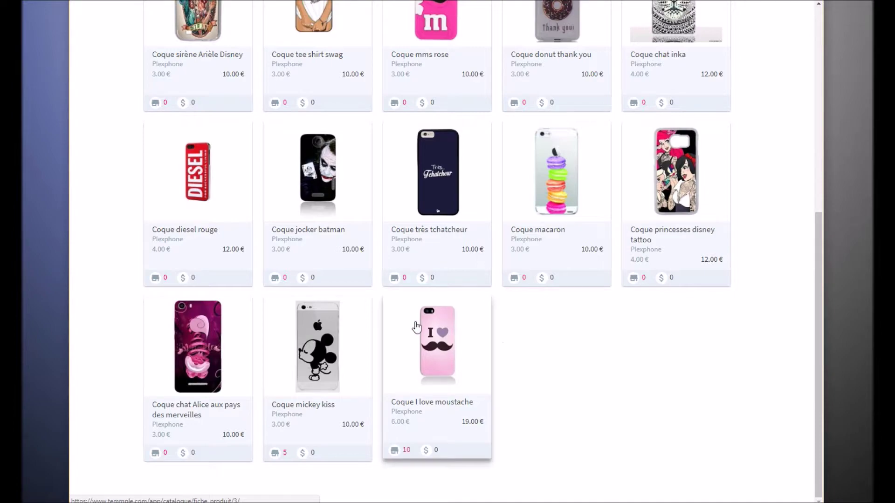
{"action": "scroll", "coordinate": [416, 326], "scroll_direction": "up", "scroll_amount": 5}
{"action": "scroll", "coordinate": [417, 326], "scroll_direction": "up", "scroll_amount": 3}
{"action": "scroll", "coordinate": [634, 280], "scroll_direction": "down", "scroll_amount": 5}
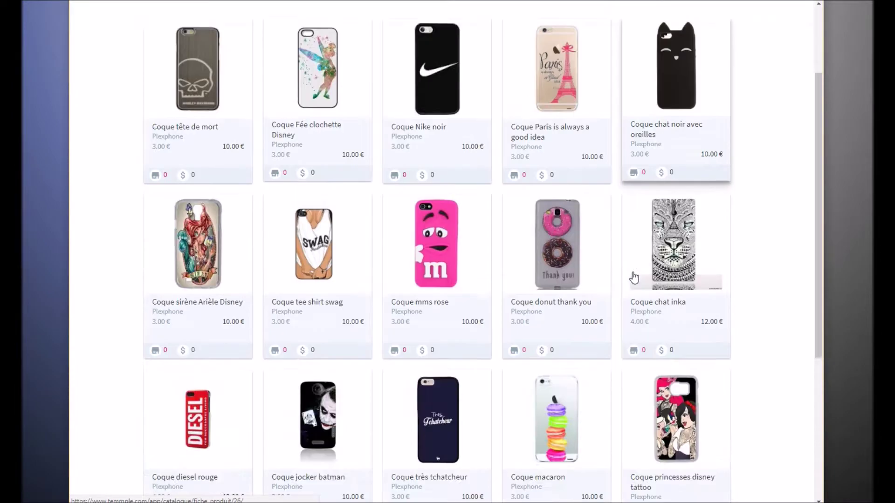
{"action": "scroll", "coordinate": [652, 280], "scroll_direction": "down", "scroll_amount": 3}
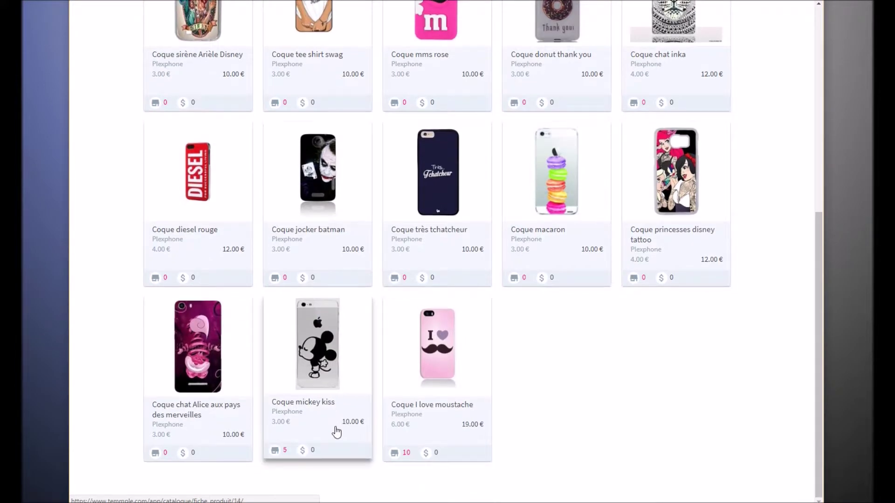
{"action": "scroll", "coordinate": [364, 354], "scroll_direction": "up", "scroll_amount": 10}
Narrow the Plexphone selection to a selling price with both minimum and maximum at 12 €
{"action": "left_click", "coordinate": [223, 72]}
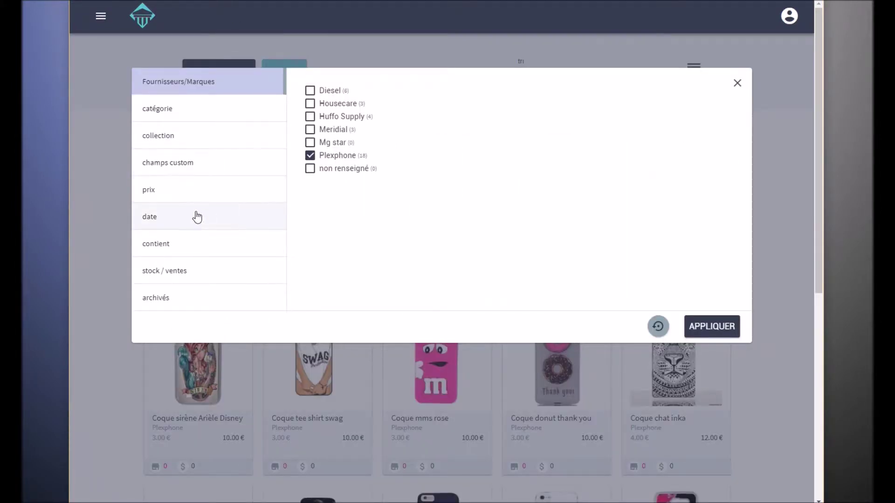
{"action": "left_click", "coordinate": [196, 189]}
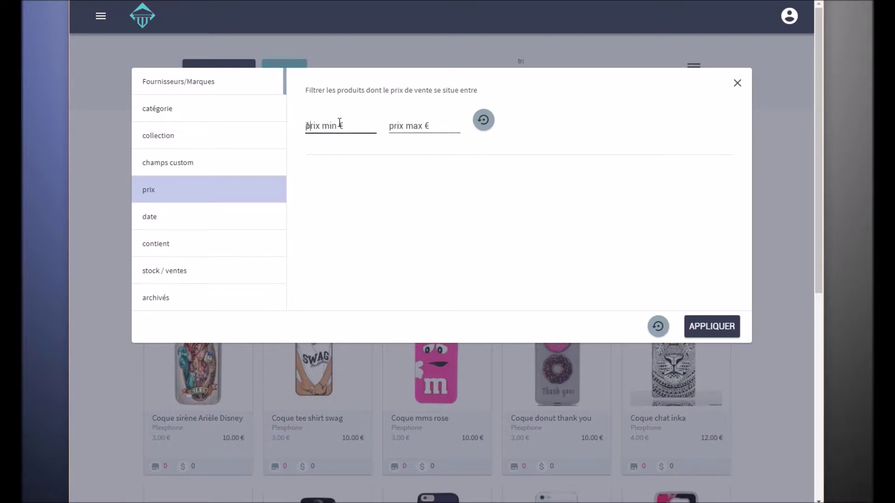
{"action": "type", "text": "12"}
{"action": "left_click", "coordinate": [420, 131]}
{"action": "type", "text": "12"}
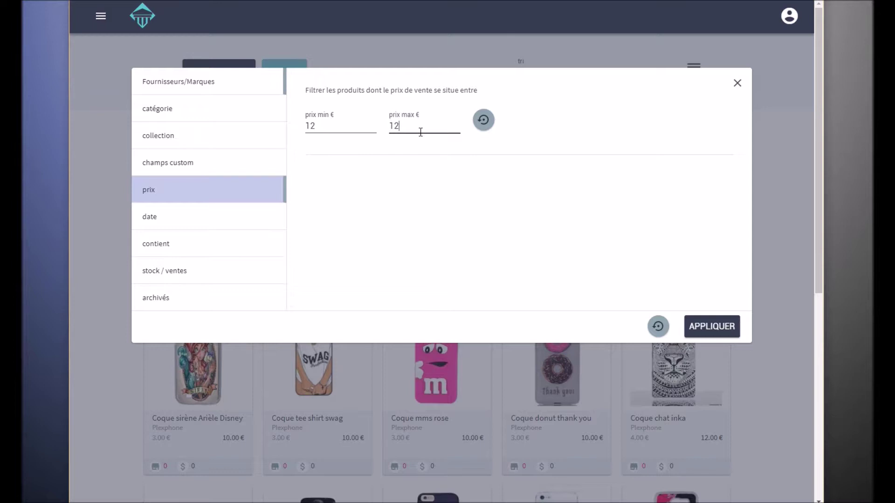
{"action": "left_click", "coordinate": [703, 326]}
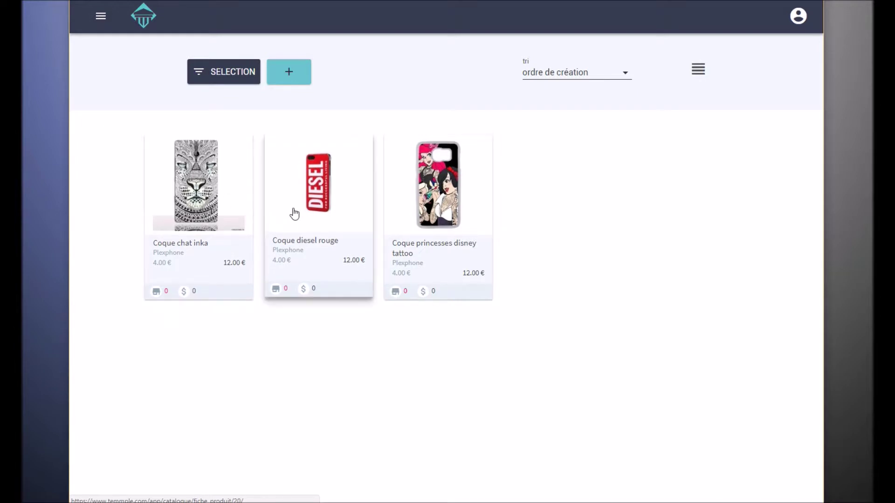
Clear the supplier and price filters and look over the unfiltered product cards
{"action": "left_click", "coordinate": [218, 78]}
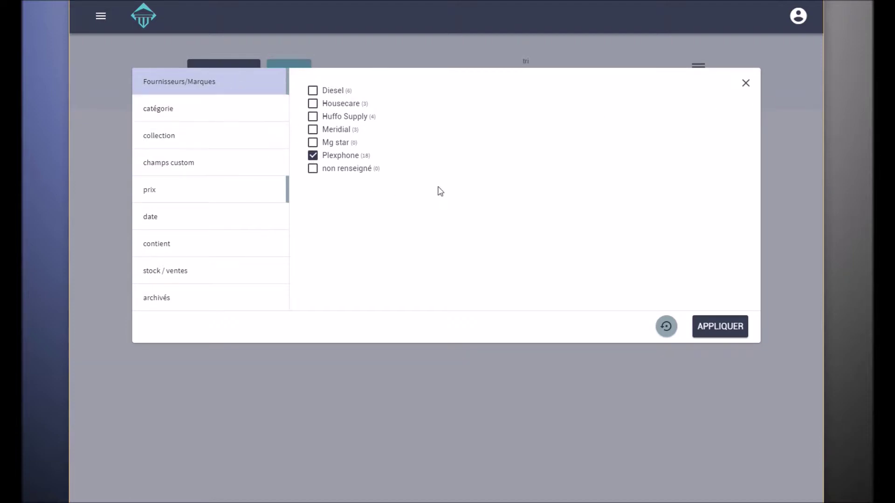
{"action": "left_click", "coordinate": [670, 330]}
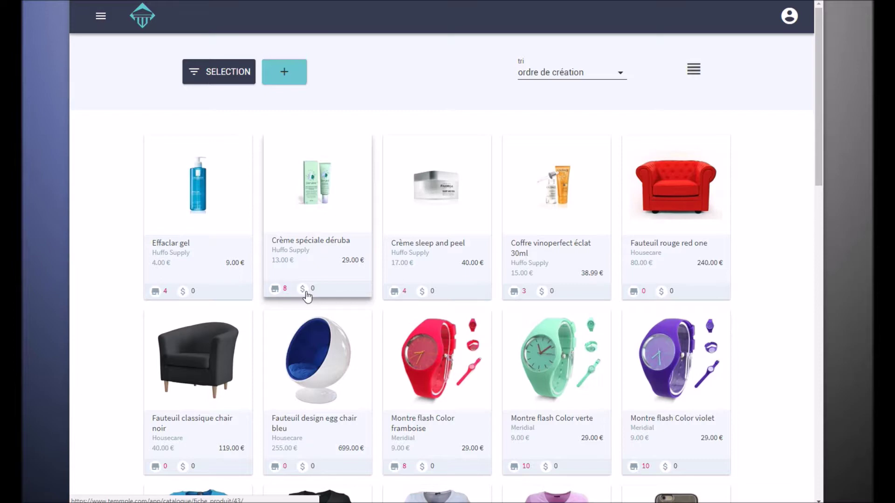
{"action": "scroll", "coordinate": [305, 299], "scroll_direction": "down", "scroll_amount": 3}
{"action": "scroll", "coordinate": [282, 303], "scroll_direction": "up", "scroll_amount": 2}
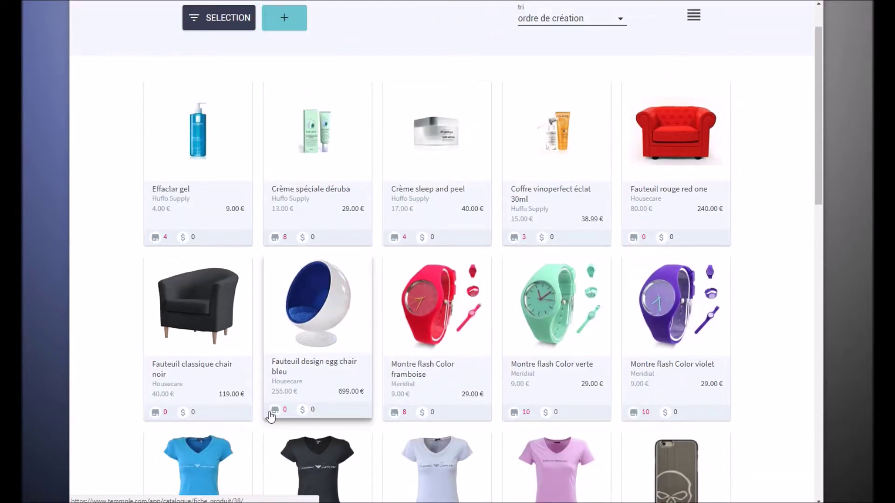
{"action": "scroll", "coordinate": [359, 366], "scroll_direction": "up", "scroll_amount": 1}
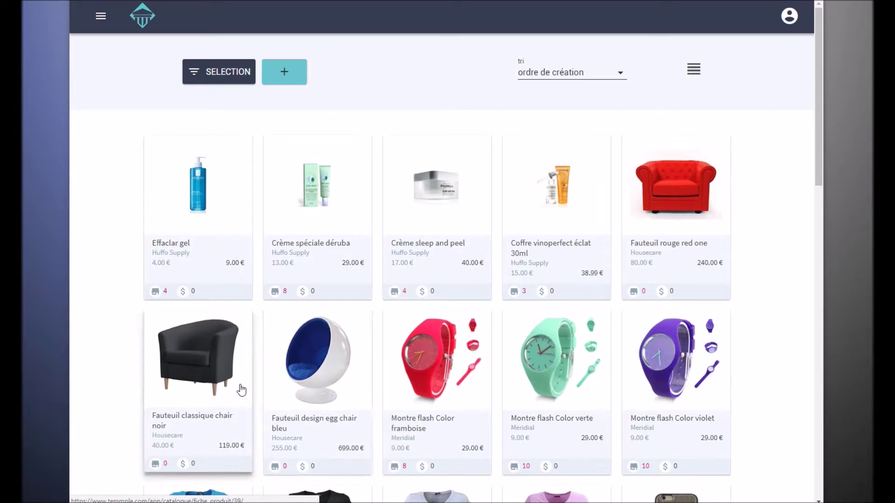
Open the product sheet of Fauteuil classique chair noir and examine its general details, characteristics and categories
{"action": "scroll", "coordinate": [104, 349], "scroll_direction": "down", "scroll_amount": 3}
{"action": "scroll", "coordinate": [104, 349], "scroll_direction": "up", "scroll_amount": 1}
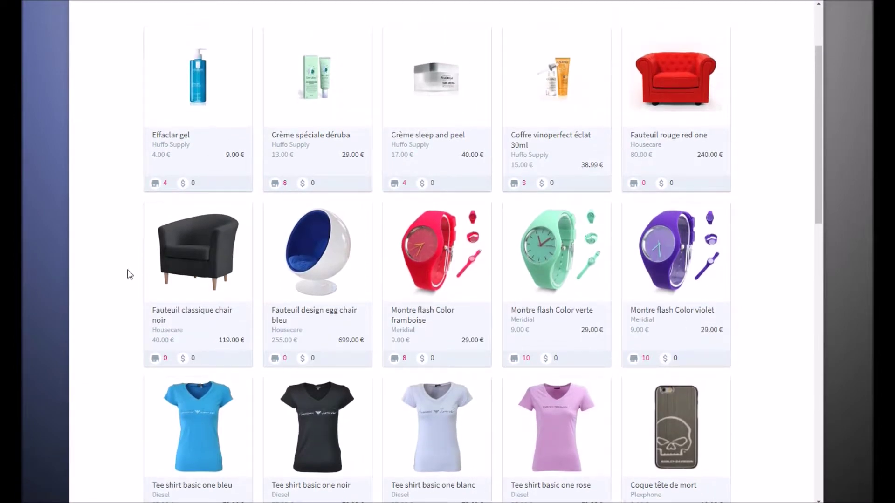
{"action": "left_click", "coordinate": [223, 262]}
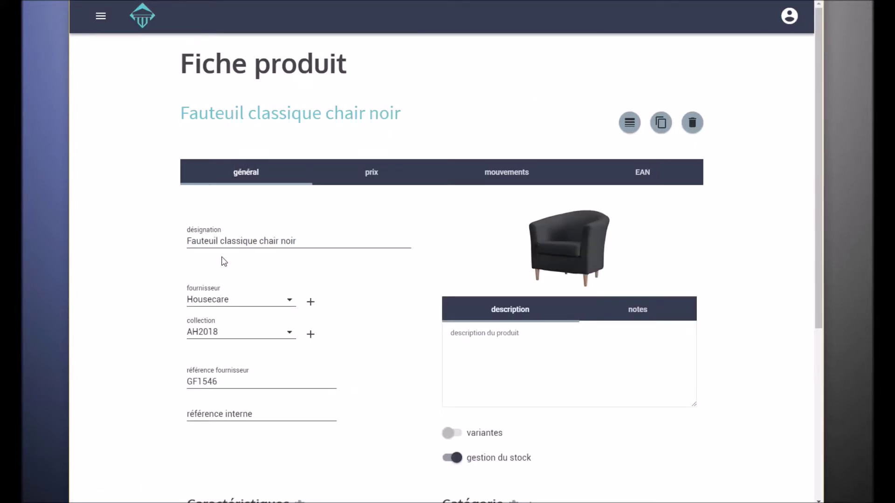
{"action": "scroll", "coordinate": [435, 289], "scroll_direction": "down", "scroll_amount": 5}
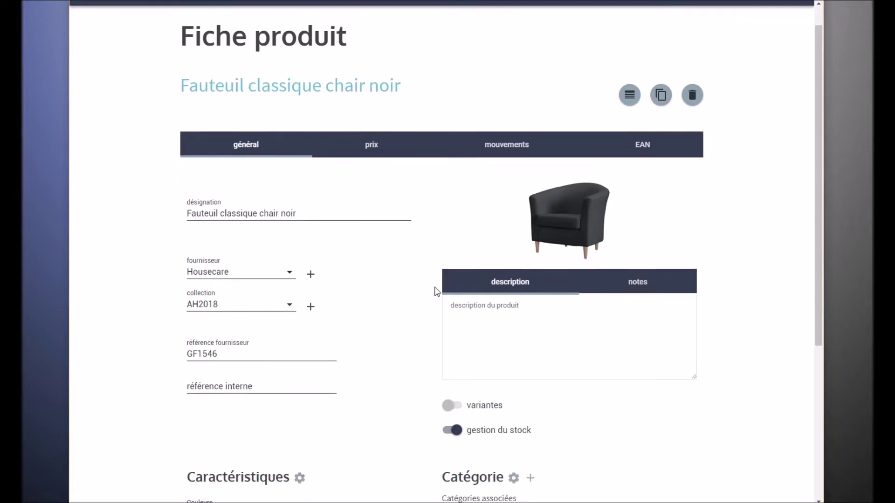
{"action": "scroll", "coordinate": [436, 291], "scroll_direction": "up", "scroll_amount": 5}
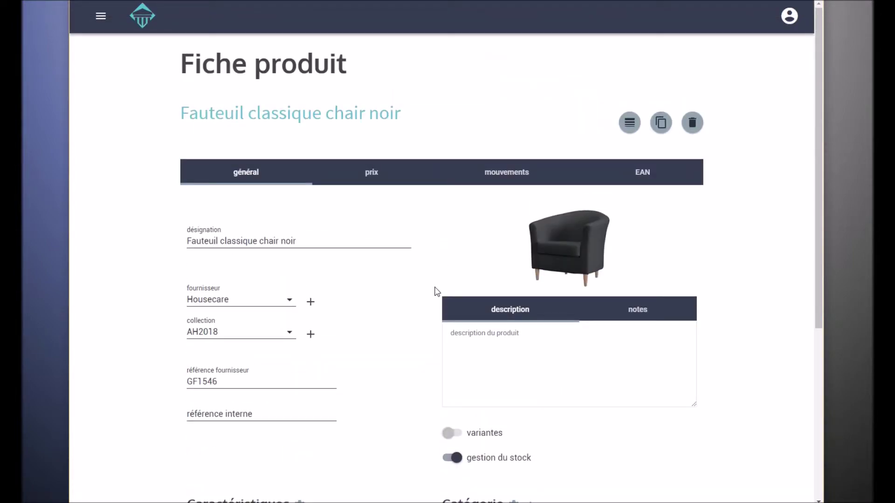
{"action": "scroll", "coordinate": [382, 182], "scroll_direction": "down", "scroll_amount": 5}
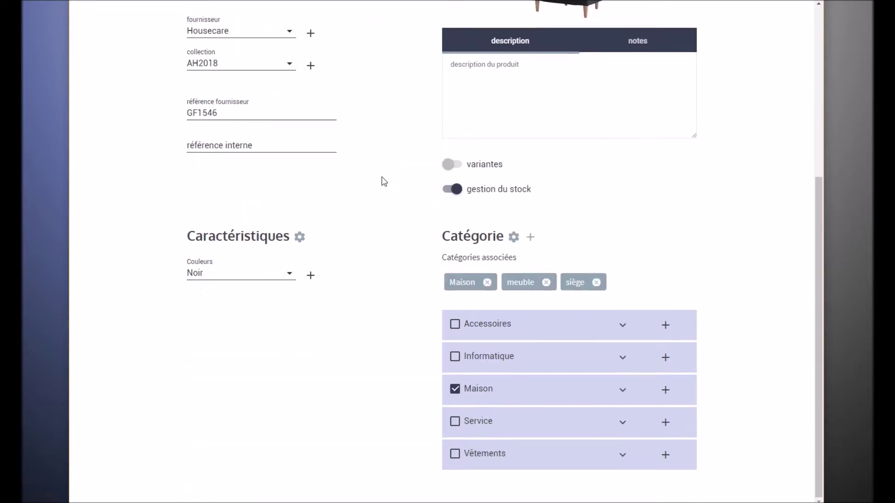
{"action": "scroll", "coordinate": [383, 182], "scroll_direction": "up", "scroll_amount": 3}
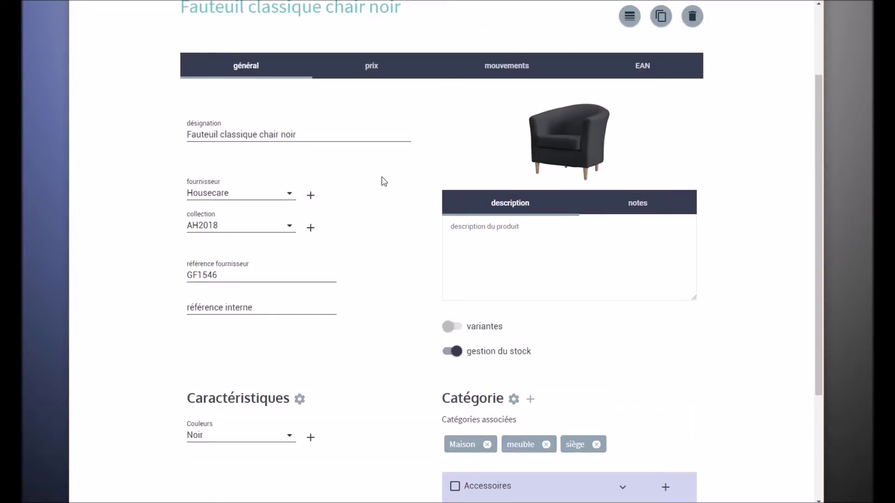
{"action": "scroll", "coordinate": [383, 182], "scroll_direction": "up", "scroll_amount": 2}
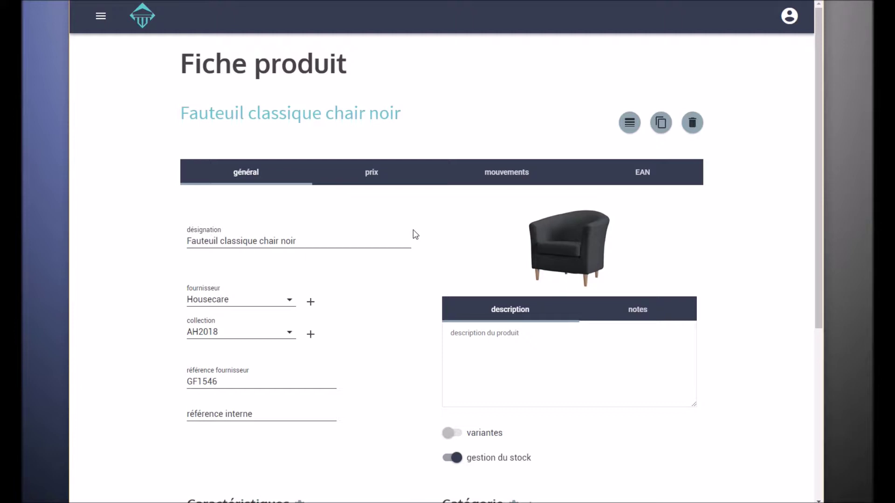
Change the product's designation to "Fauteuil classik chair noir"
{"action": "left_click", "coordinate": [355, 240]}
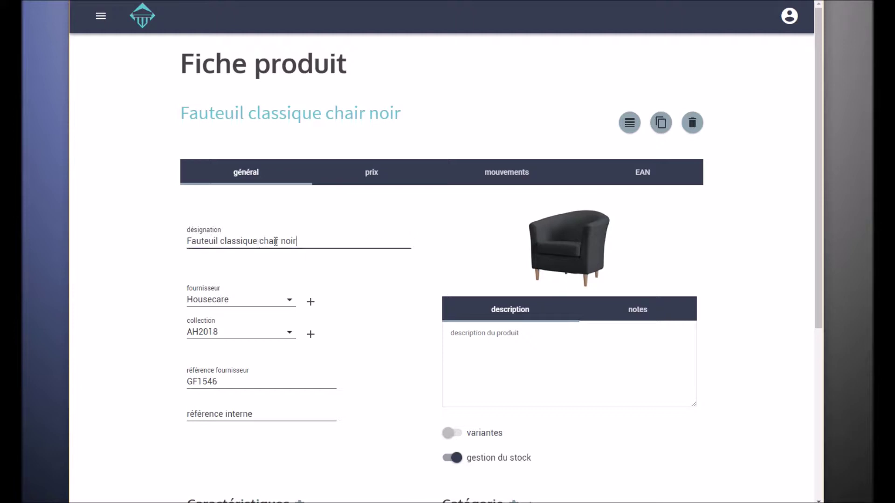
{"action": "double_click", "coordinate": [249, 241]}
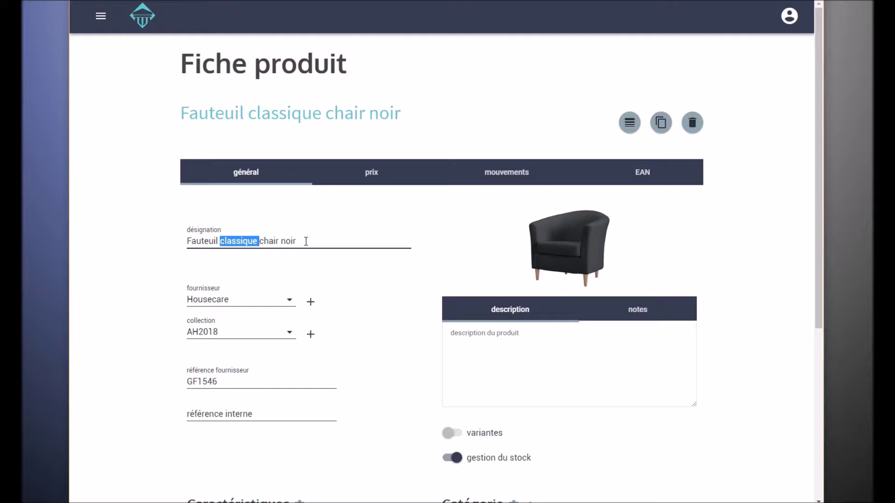
{"action": "type", "text": "classk"}
{"action": "key", "text": "BackSpace"}
{"action": "type", "text": "ik"}
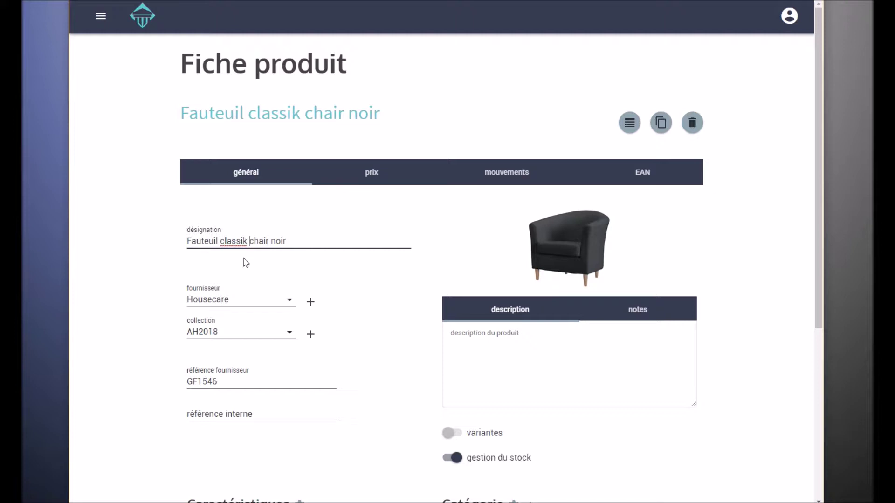
{"action": "left_click", "coordinate": [380, 291]}
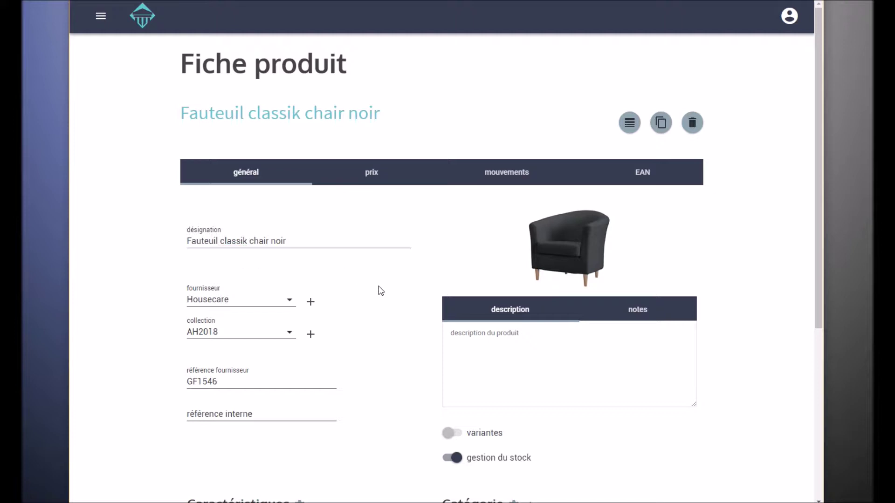
Review the armchair's general details, its stock movement summary and its stock receptions
{"action": "scroll", "coordinate": [380, 291], "scroll_direction": "down", "scroll_amount": 5}
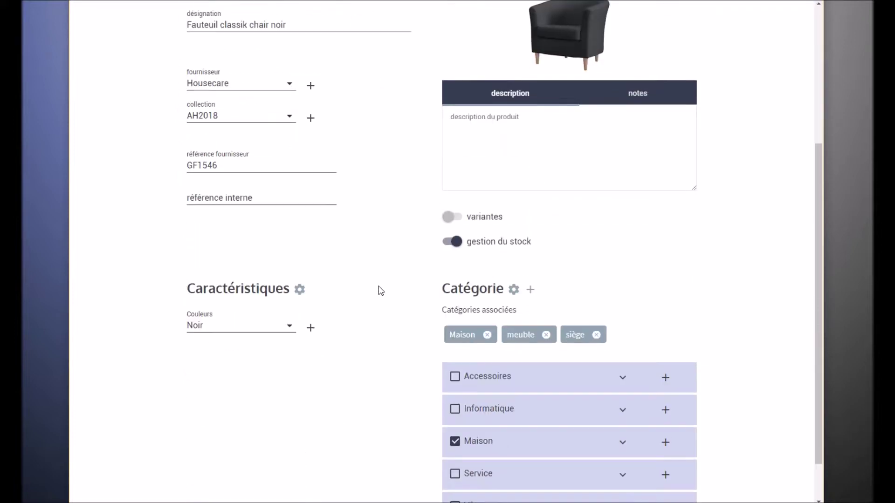
{"action": "scroll", "coordinate": [380, 291], "scroll_direction": "down", "scroll_amount": 1}
{"action": "scroll", "coordinate": [380, 291], "scroll_direction": "up", "scroll_amount": 6}
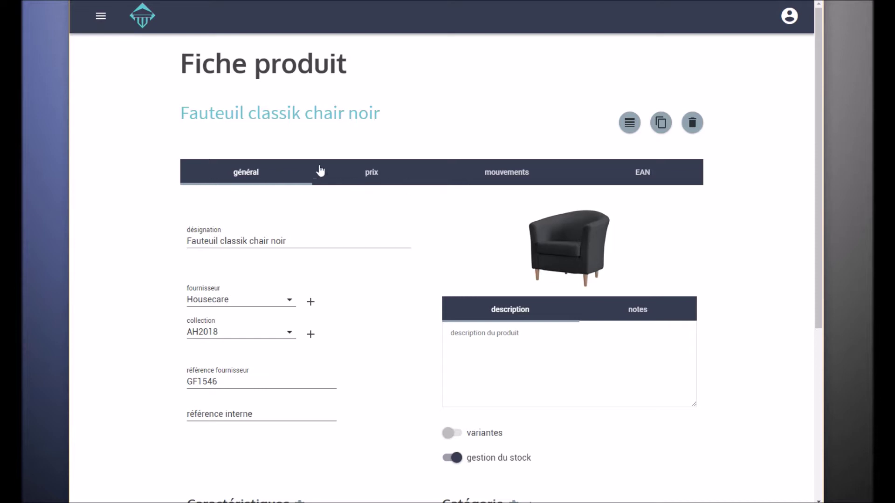
{"action": "scroll", "coordinate": [285, 290], "scroll_direction": "down", "scroll_amount": 5}
{"action": "scroll", "coordinate": [285, 290], "scroll_direction": "up", "scroll_amount": 5}
{"action": "left_click", "coordinate": [502, 174]}
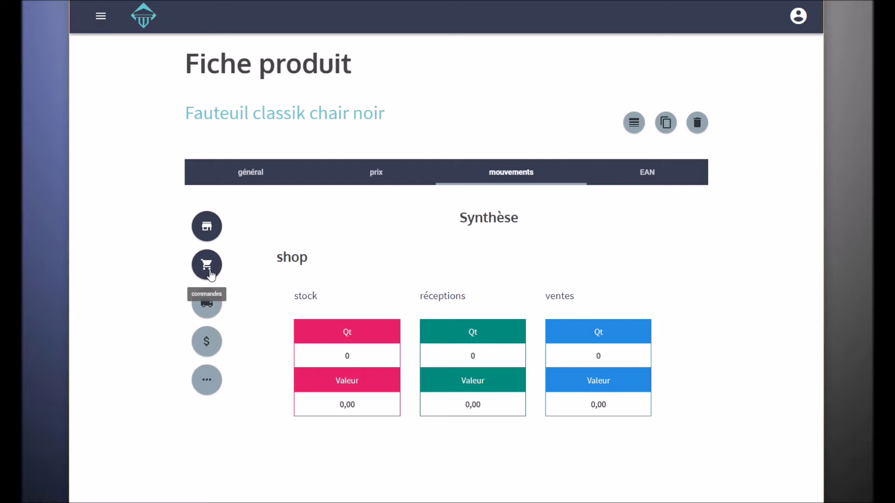
{"action": "left_click", "coordinate": [204, 315]}
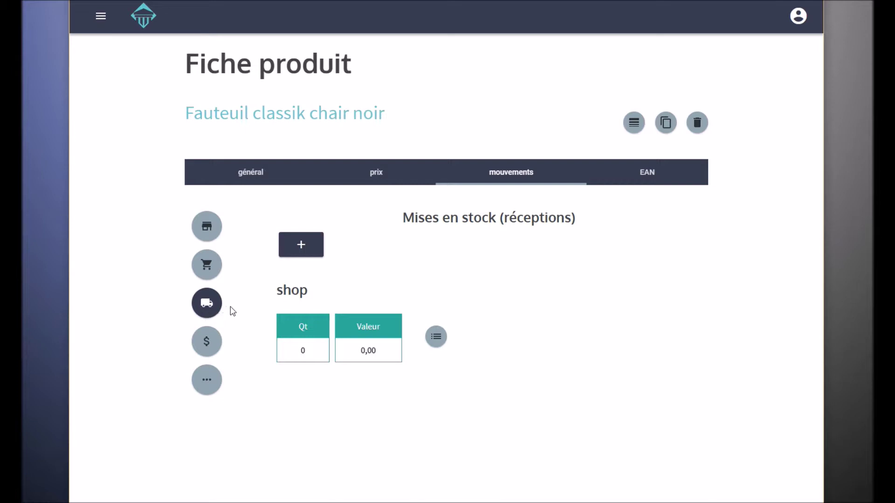
Start a new stock reception entry for the armchair and check which existing reception lists are available
{"action": "left_click", "coordinate": [301, 244]}
{"action": "scroll", "coordinate": [298, 250], "scroll_direction": "down", "scroll_amount": 1}
{"action": "scroll", "coordinate": [298, 249], "scroll_direction": "down", "scroll_amount": 1}
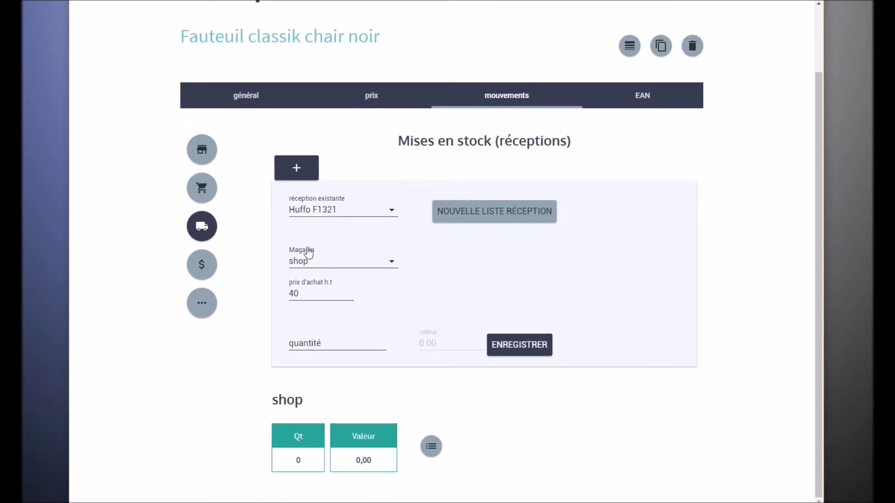
{"action": "left_click", "coordinate": [320, 212]}
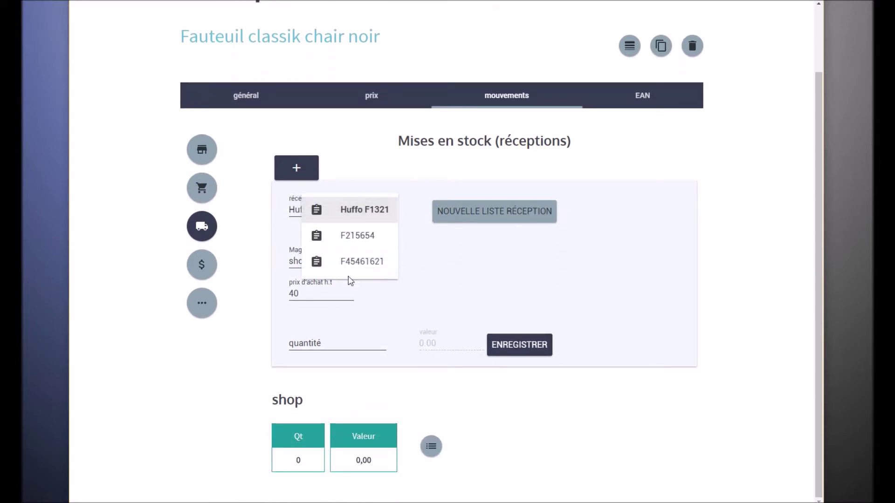
{"action": "left_click", "coordinate": [362, 188]}
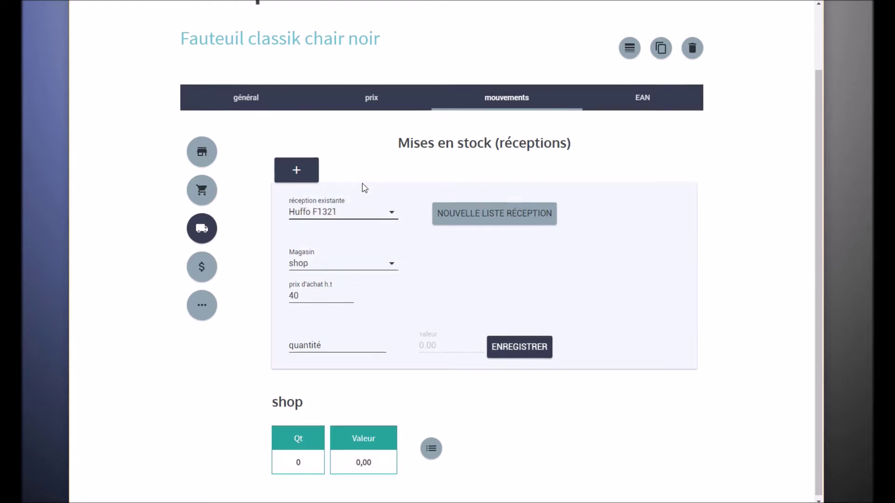
{"action": "scroll", "coordinate": [365, 196], "scroll_direction": "up", "scroll_amount": 2}
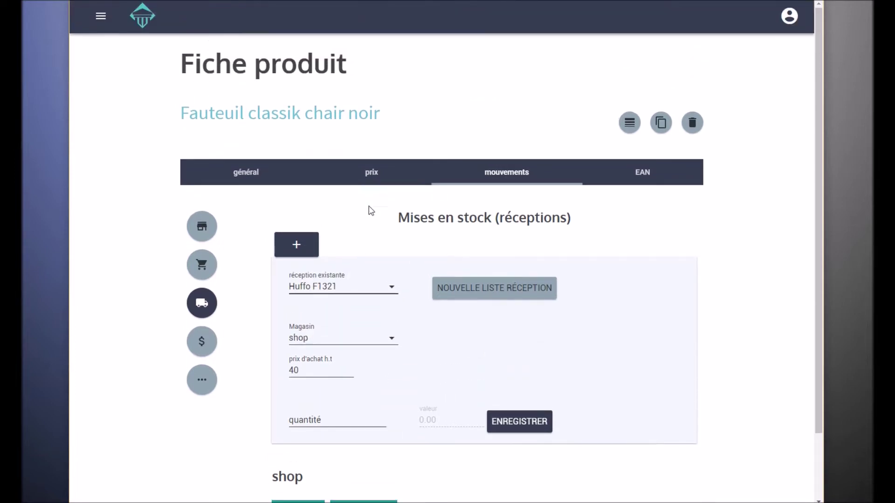
Create a new reception list named "Housecare F455 622" dated 22/08/2017
{"action": "left_click", "coordinate": [489, 300]}
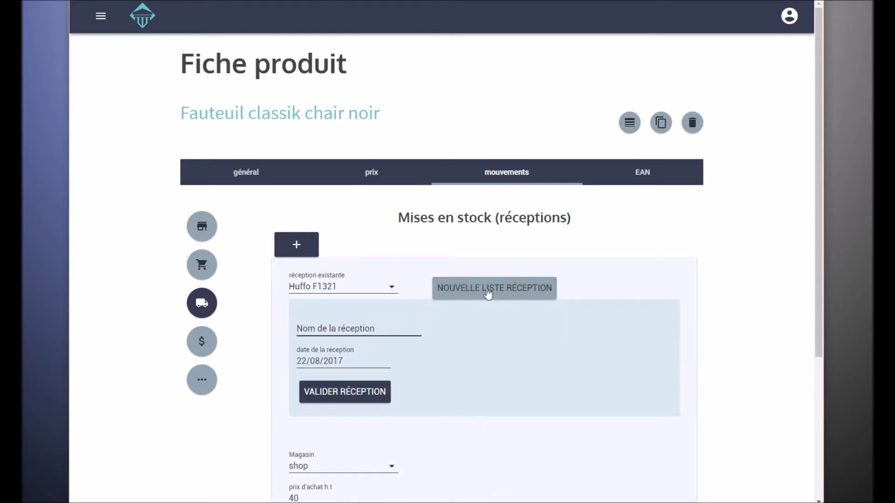
{"action": "left_click", "coordinate": [335, 331]}
{"action": "type", "text": "House"}
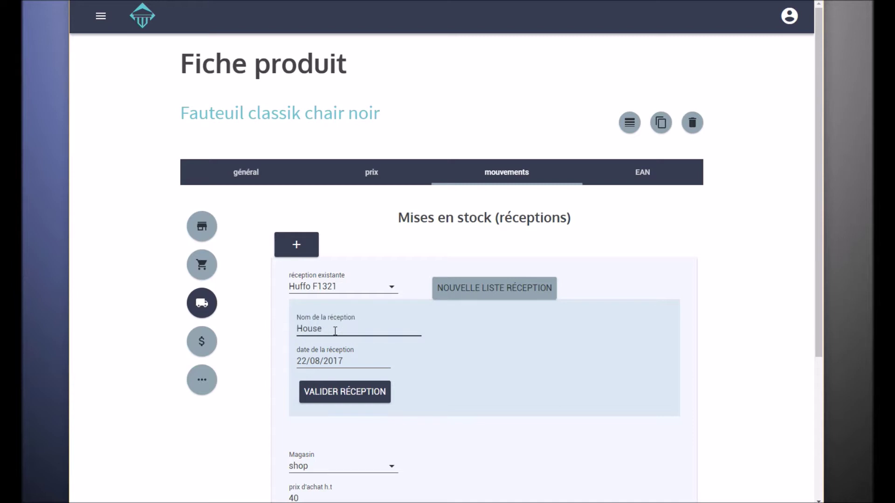
{"action": "type", "text": "care F455 622"}
{"action": "scroll", "coordinate": [338, 324], "scroll_direction": "down", "scroll_amount": 3}
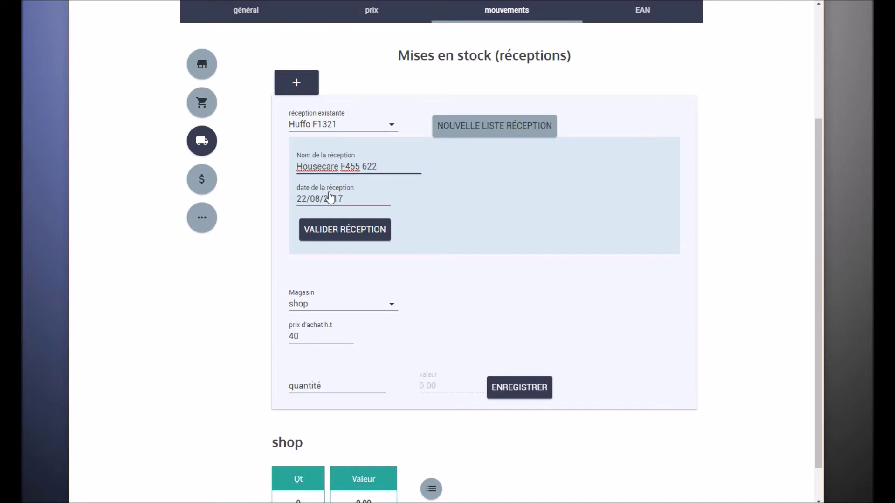
{"action": "left_click", "coordinate": [338, 233]}
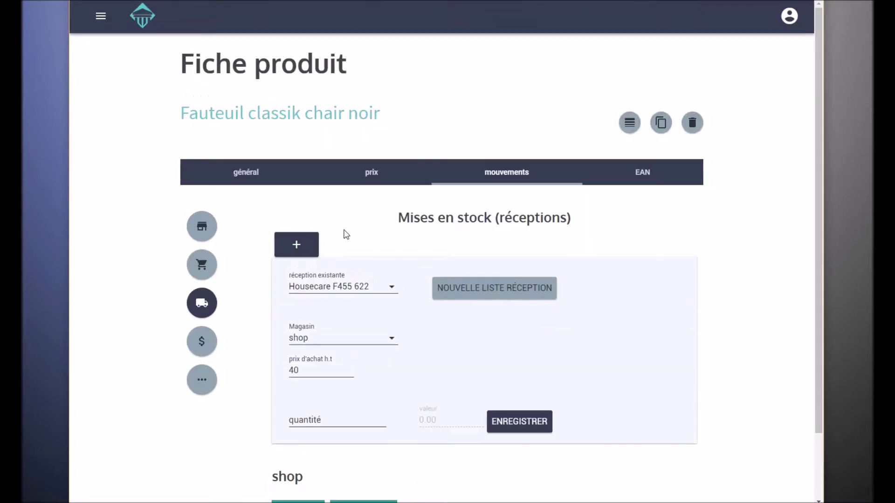
Record a reception of 5 armchairs on the Housecare F455 622 list for the shop
{"action": "left_click", "coordinate": [342, 287]}
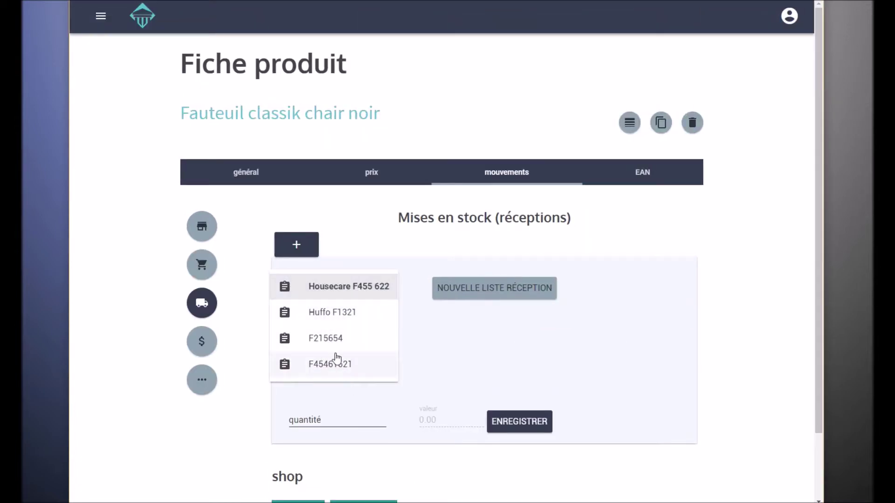
{"action": "left_click", "coordinate": [332, 298]}
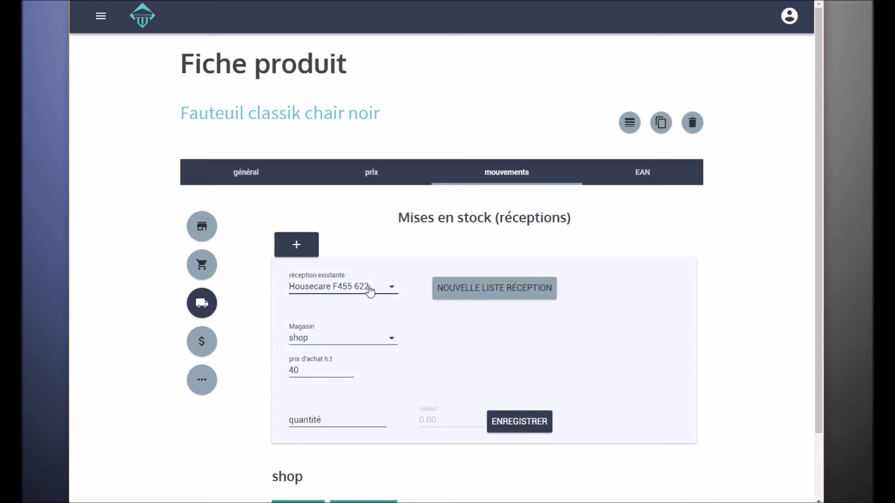
{"action": "scroll", "coordinate": [370, 292], "scroll_direction": "down", "scroll_amount": 2}
{"action": "left_click", "coordinate": [329, 344]}
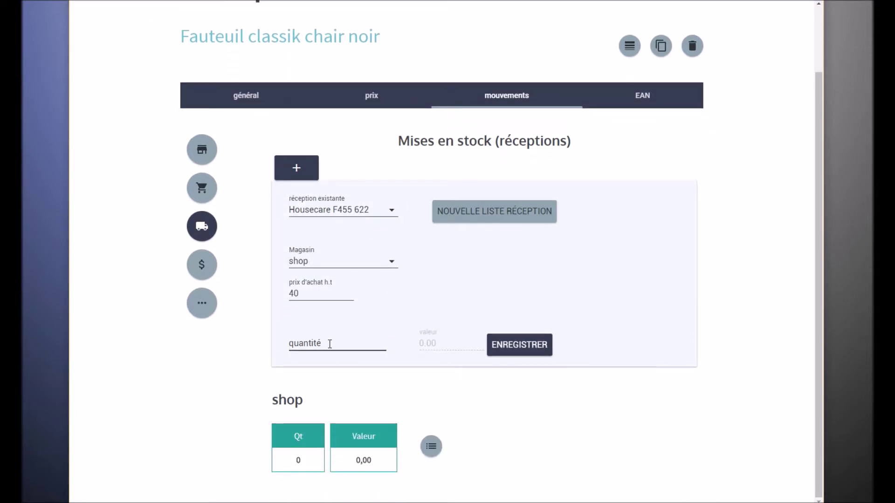
{"action": "scroll", "coordinate": [329, 344], "scroll_direction": "up", "scroll_amount": 1}
{"action": "scroll", "coordinate": [330, 345], "scroll_direction": "down", "scroll_amount": 1}
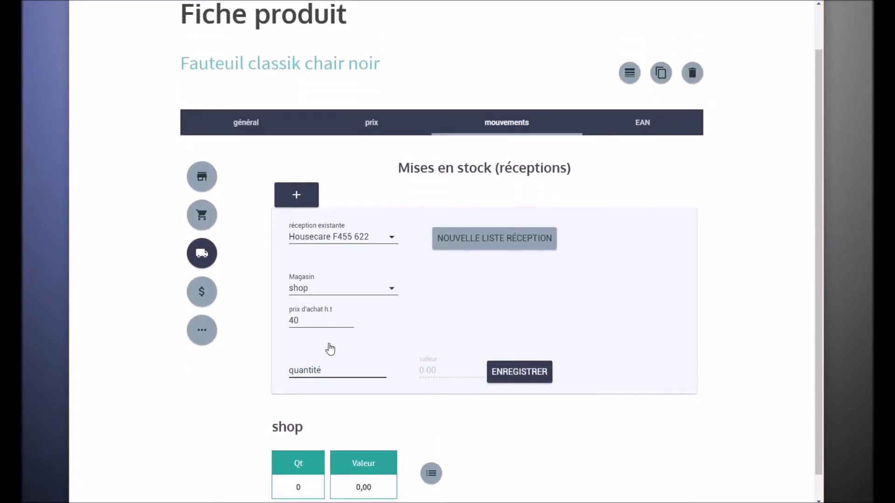
{"action": "type", "text": "5"}
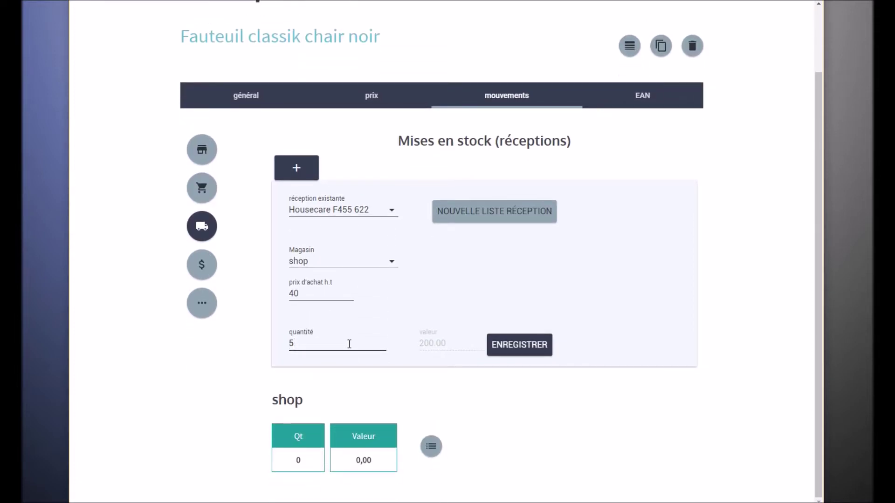
{"action": "left_click", "coordinate": [513, 353]}
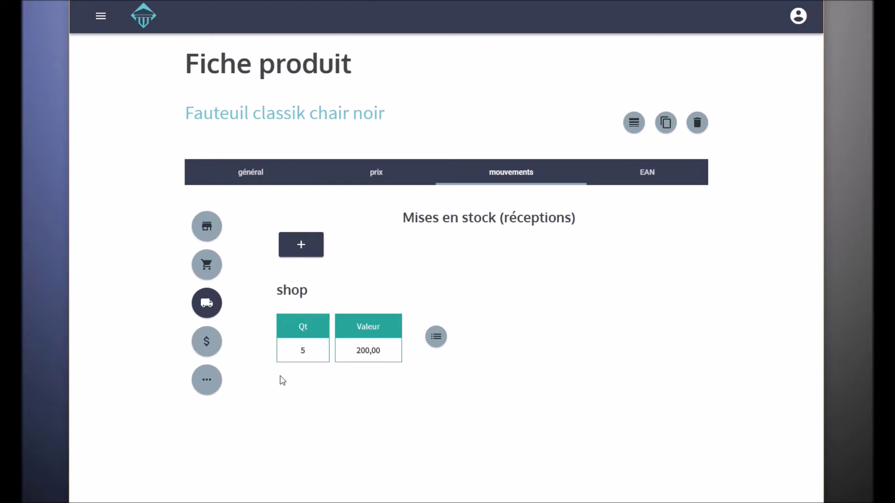
Review the armchair's stock movement summary and the detailed list of its receptions in the shop
{"action": "left_click", "coordinate": [216, 231]}
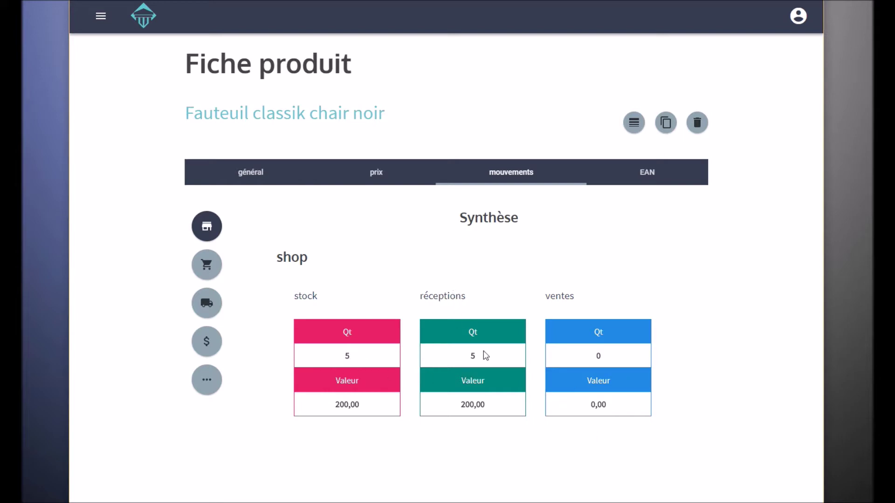
{"action": "left_click", "coordinate": [207, 303]}
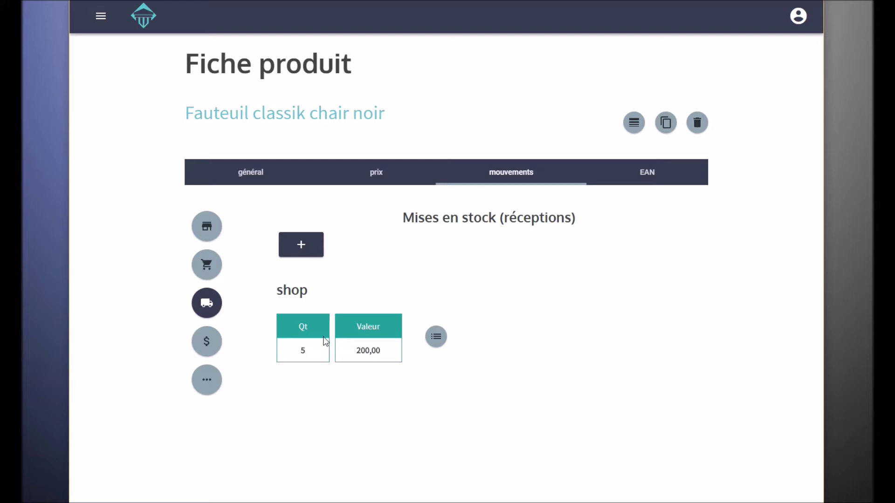
{"action": "left_click", "coordinate": [435, 343]}
{"action": "scroll", "coordinate": [491, 351], "scroll_direction": "down", "scroll_amount": 1}
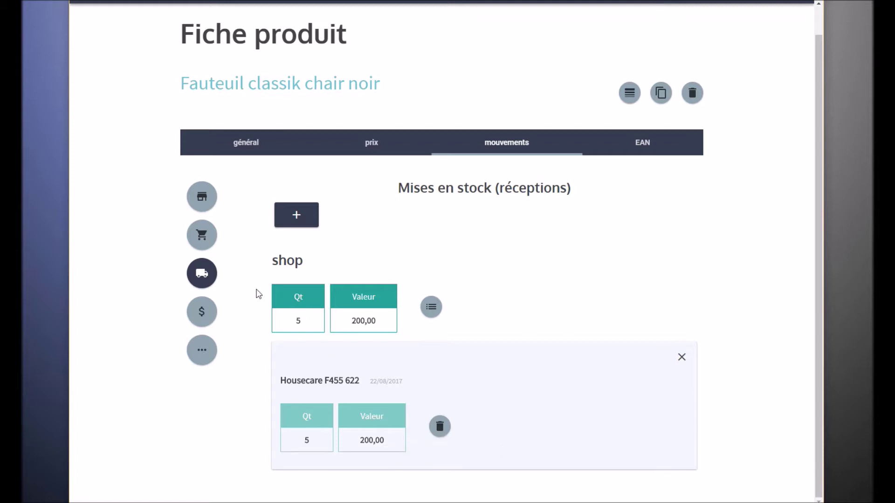
Re-enter the armchair's reception on the Housecare F455 622 list with quantity 4, agreeing to overwrite the previous entry
{"action": "left_click", "coordinate": [202, 235]}
{"action": "left_click", "coordinate": [207, 305]}
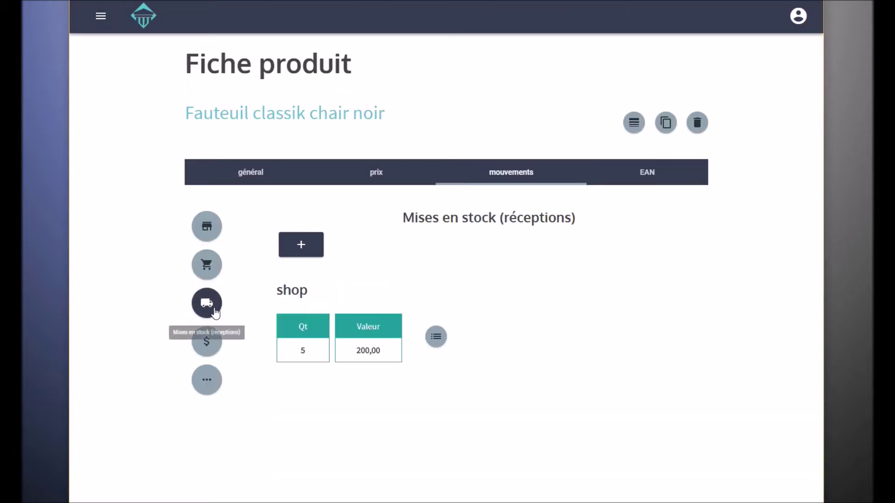
{"action": "left_click", "coordinate": [304, 254]}
{"action": "scroll", "coordinate": [360, 258], "scroll_direction": "down", "scroll_amount": 2}
{"action": "left_click", "coordinate": [327, 215]}
{"action": "left_click", "coordinate": [352, 212]}
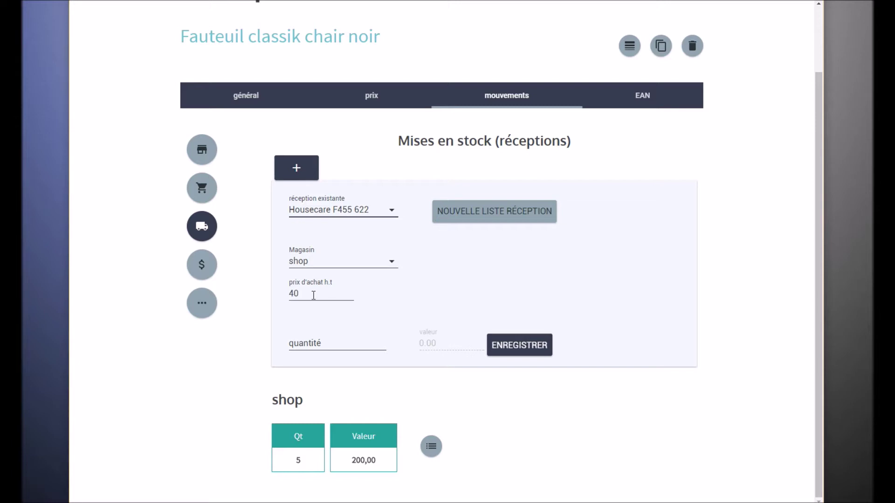
{"action": "left_click", "coordinate": [314, 343]}
{"action": "type", "text": "4"}
{"action": "left_click", "coordinate": [520, 347]}
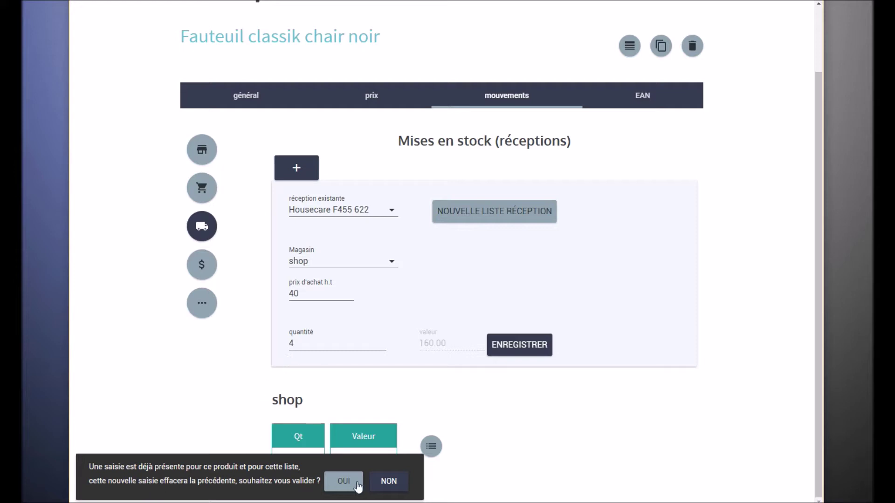
{"action": "left_click", "coordinate": [341, 486]}
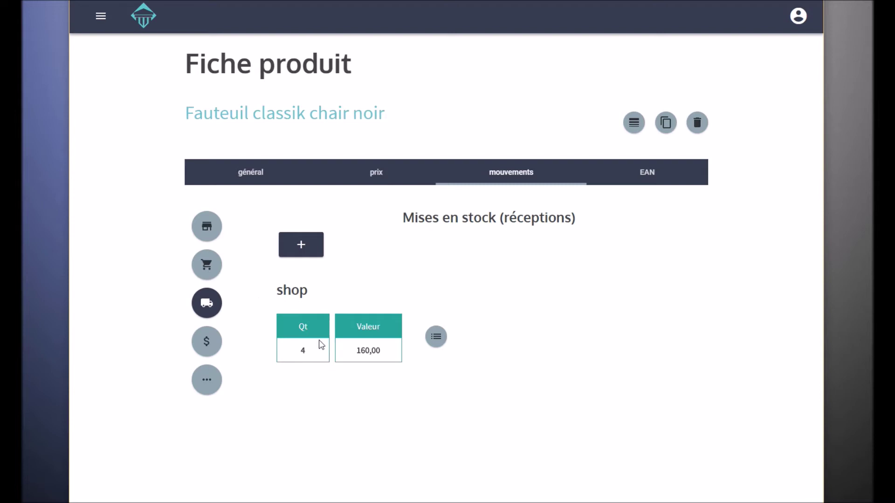
Review the stock movement summary and the orders section, including the form for creating a new order list
{"action": "left_click", "coordinate": [208, 233]}
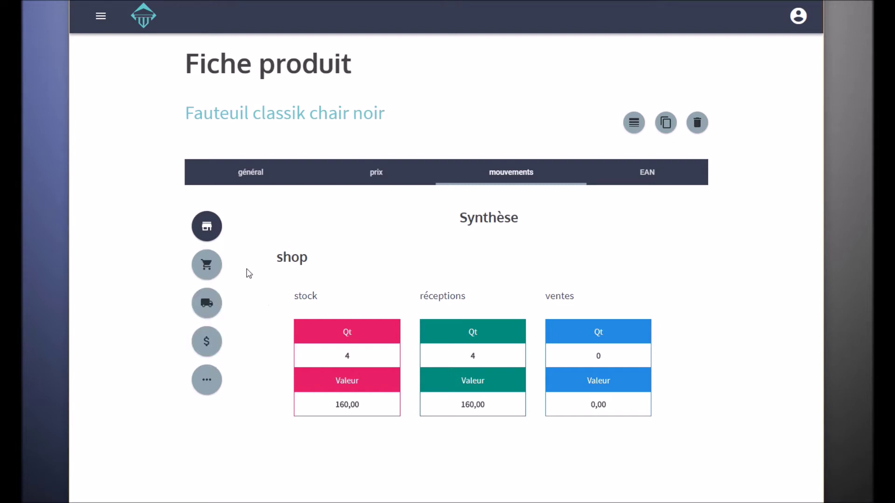
{"action": "left_click", "coordinate": [210, 263]}
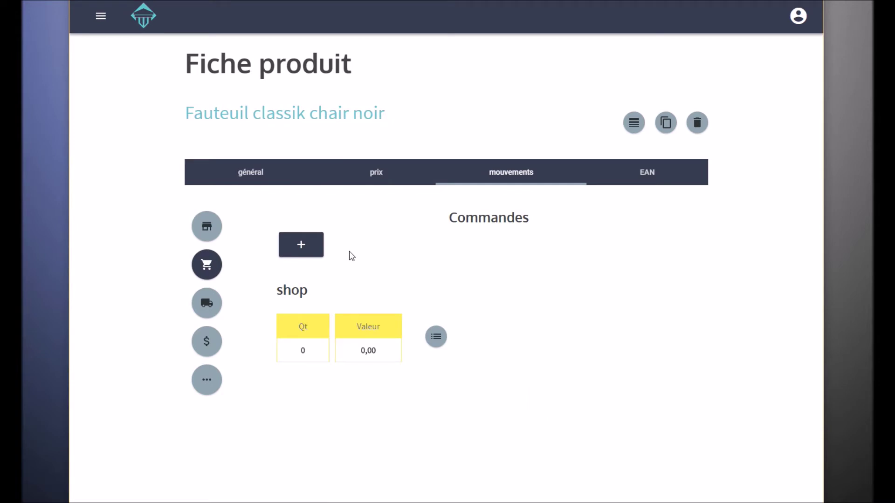
{"action": "left_click", "coordinate": [302, 248]}
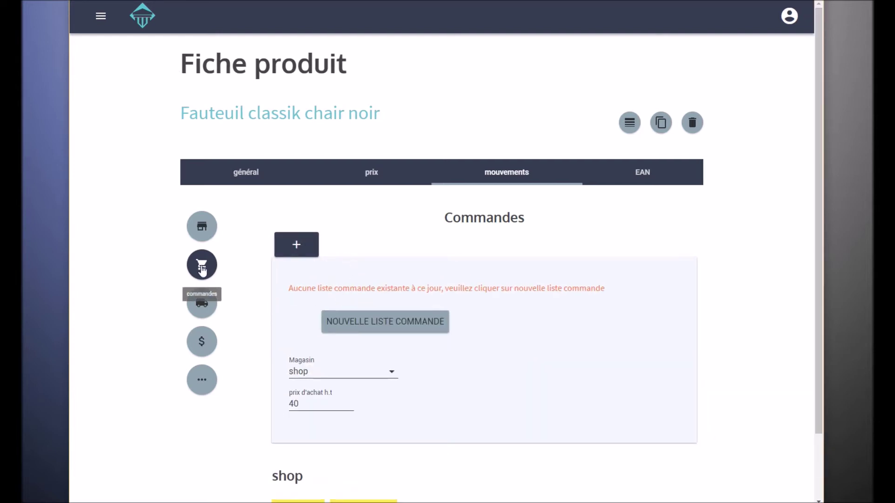
{"action": "left_click", "coordinate": [414, 327]}
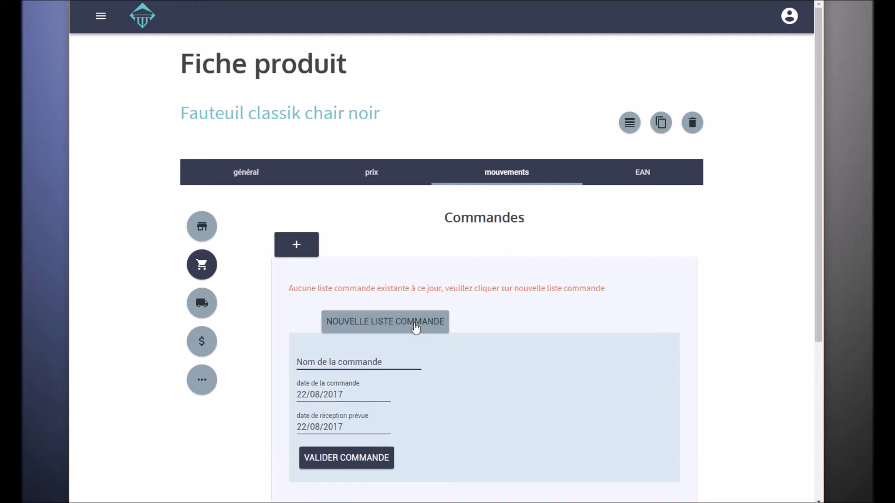
{"action": "left_click", "coordinate": [415, 327]}
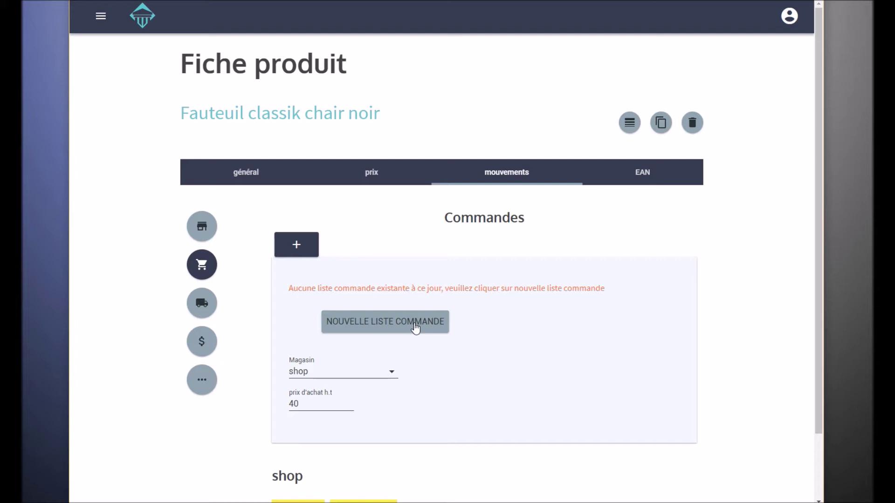
{"action": "scroll", "coordinate": [322, 343], "scroll_direction": "down", "scroll_amount": 2}
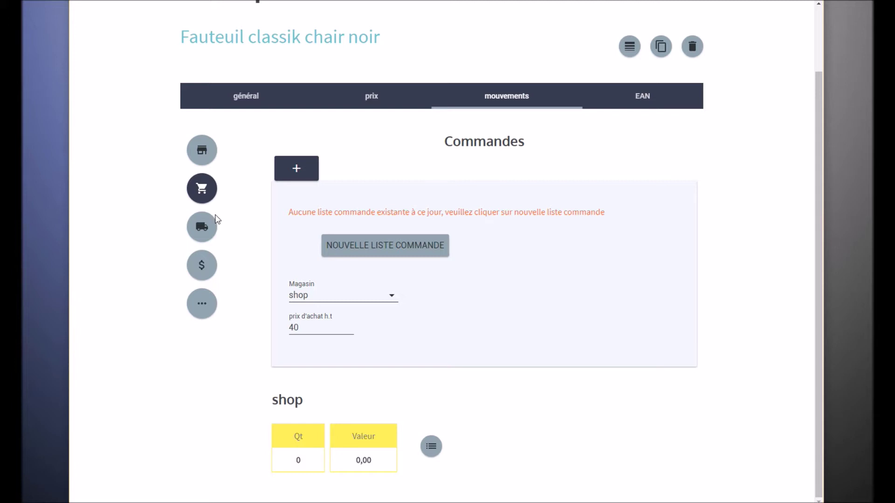
Examine the armchair's sales, supplier returns and anomaly corrections, including the entry form for a supplier return
{"action": "left_click", "coordinate": [202, 274]}
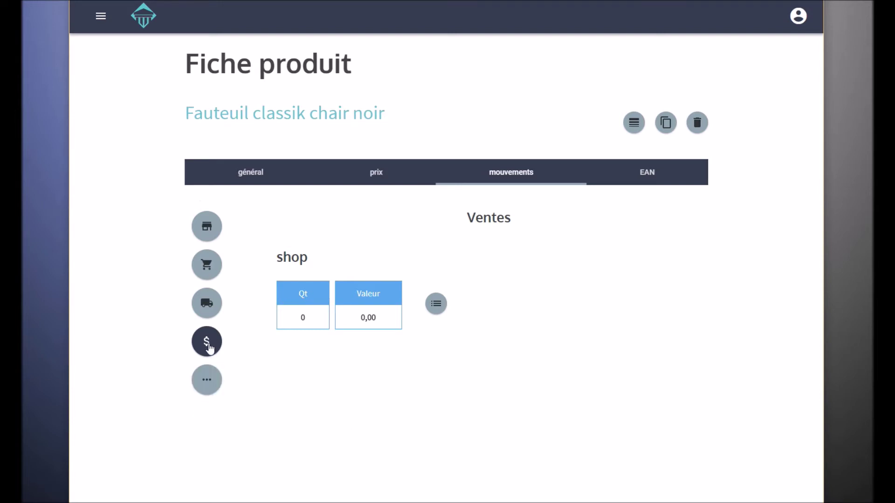
{"action": "left_click", "coordinate": [211, 387]}
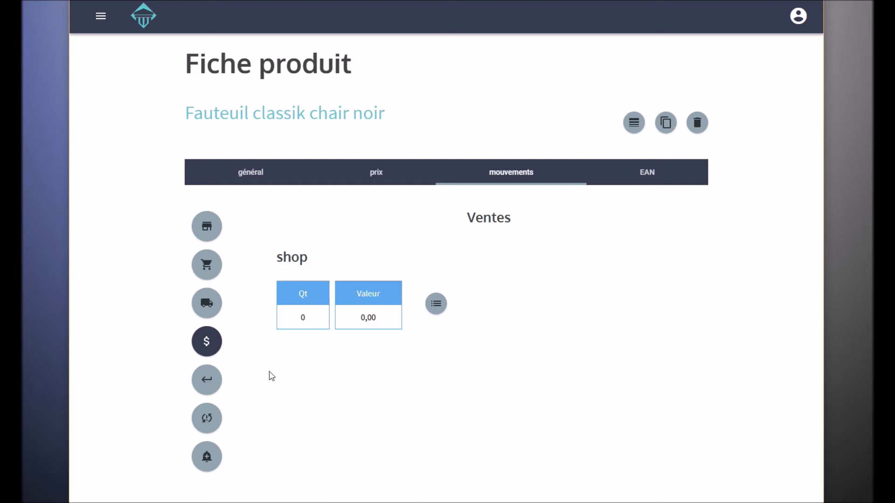
{"action": "left_click", "coordinate": [205, 389]}
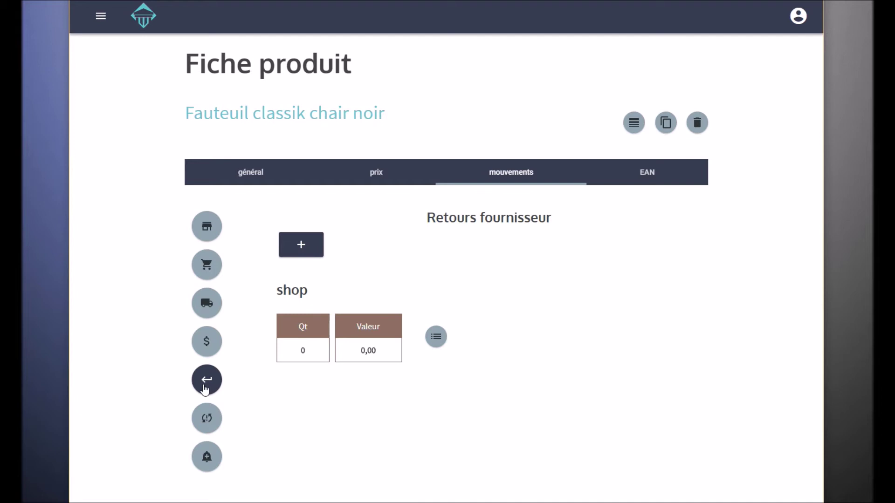
{"action": "left_click", "coordinate": [289, 255]}
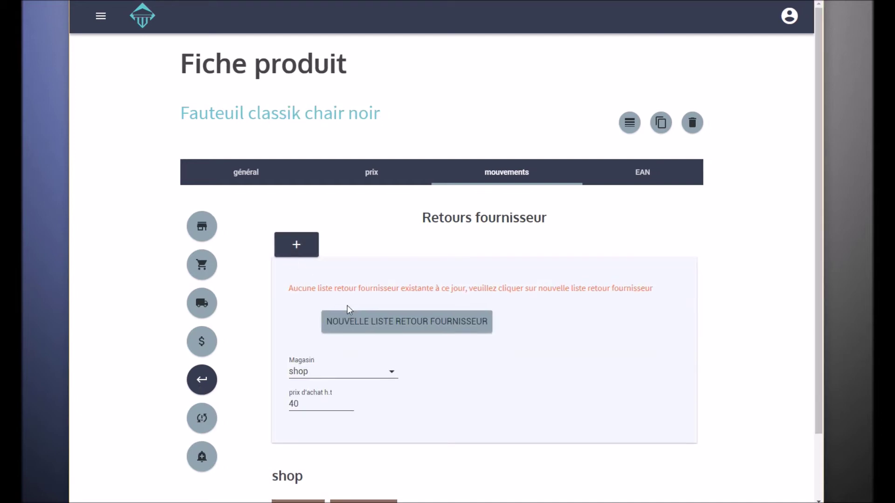
{"action": "left_click", "coordinate": [303, 247]}
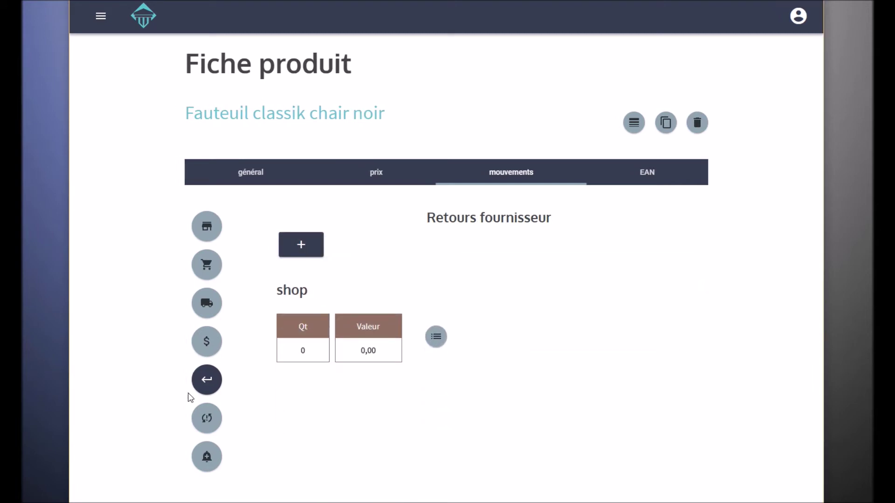
{"action": "left_click", "coordinate": [207, 418]}
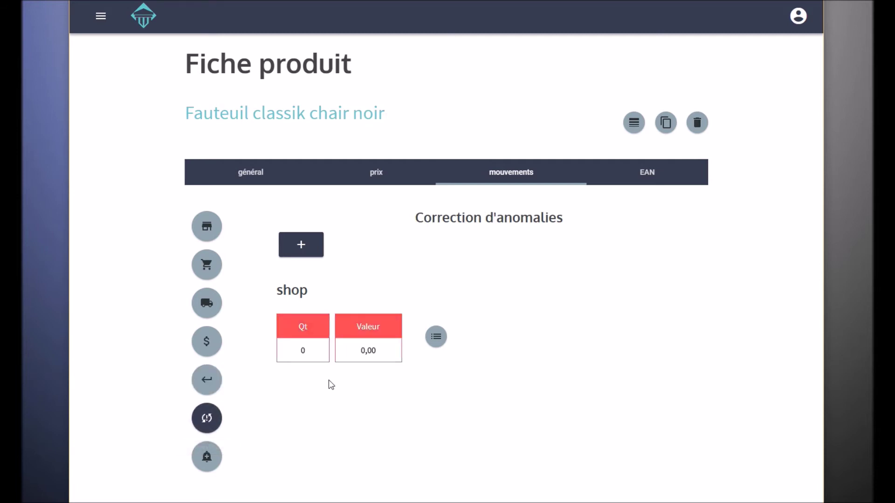